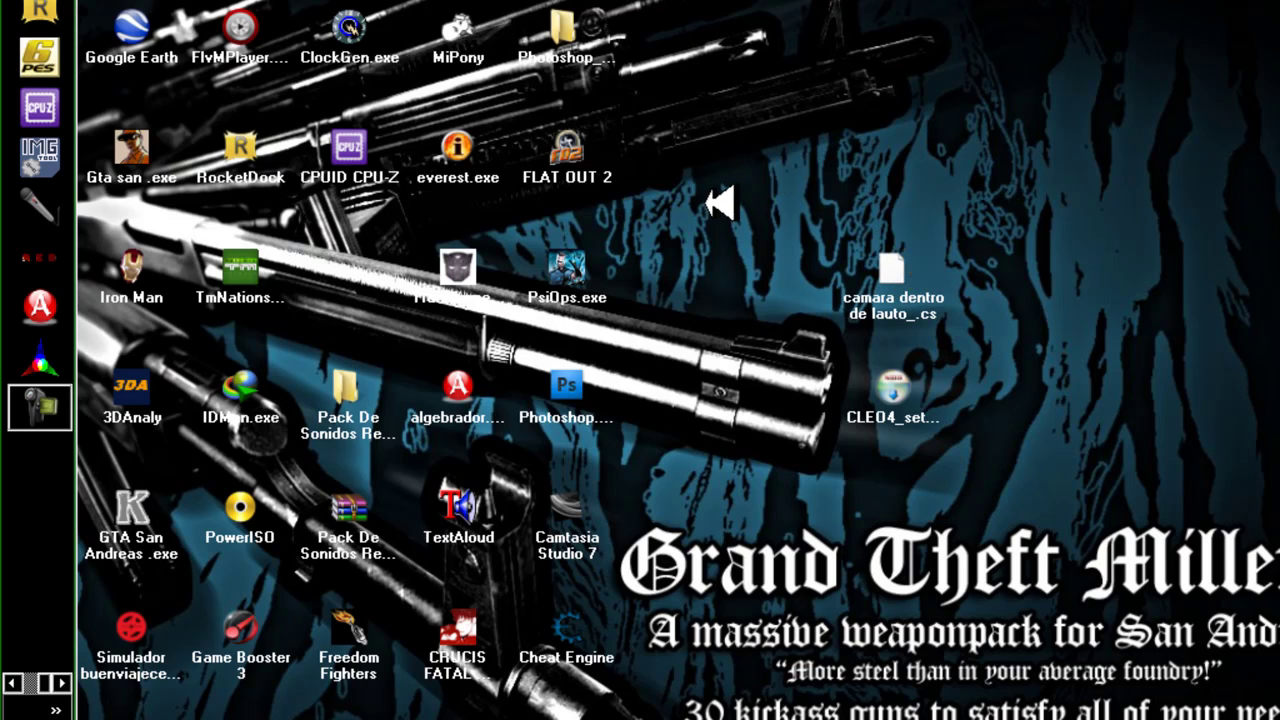
left_click(884, 285)
left_click(754, 362)
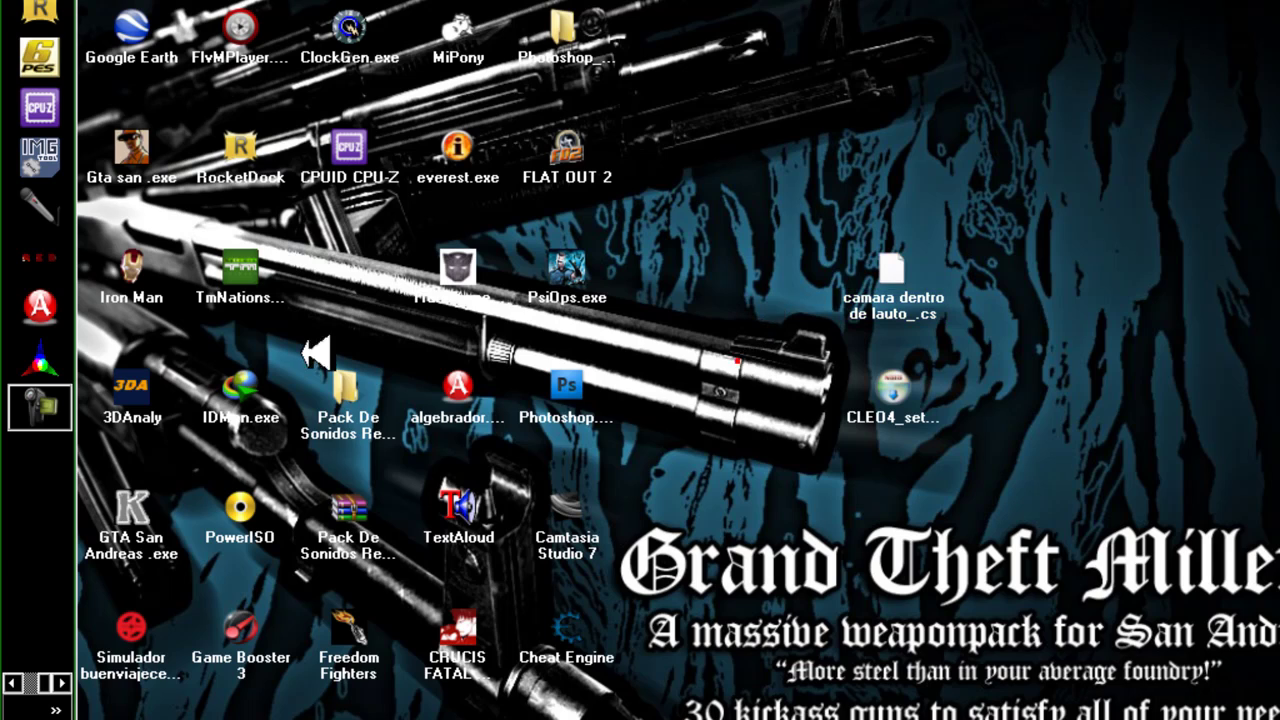
left_click(58, 682)
left_click(38, 207)
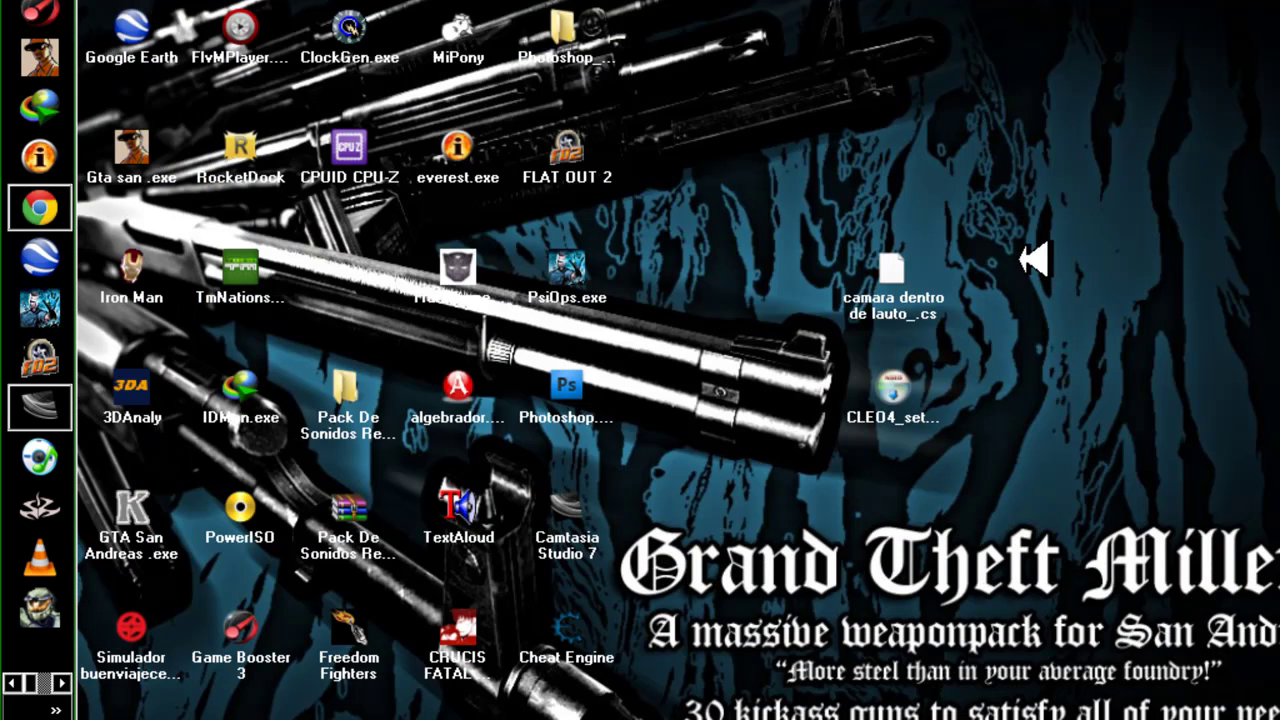
left_click_drag(886, 306, 759, 197)
left_click_drag(703, 78, 915, 249)
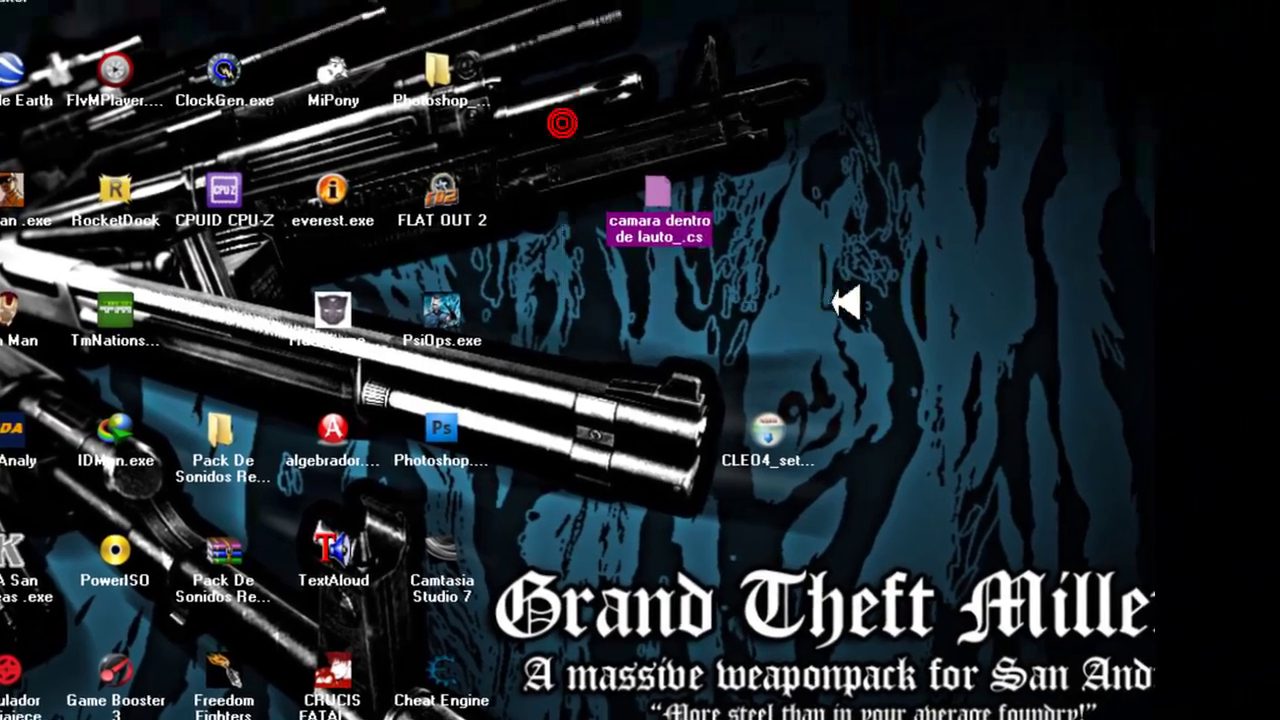
left_click(845, 303)
left_click_drag(632, 208, 743, 328)
left_click_drag(901, 366, 752, 685)
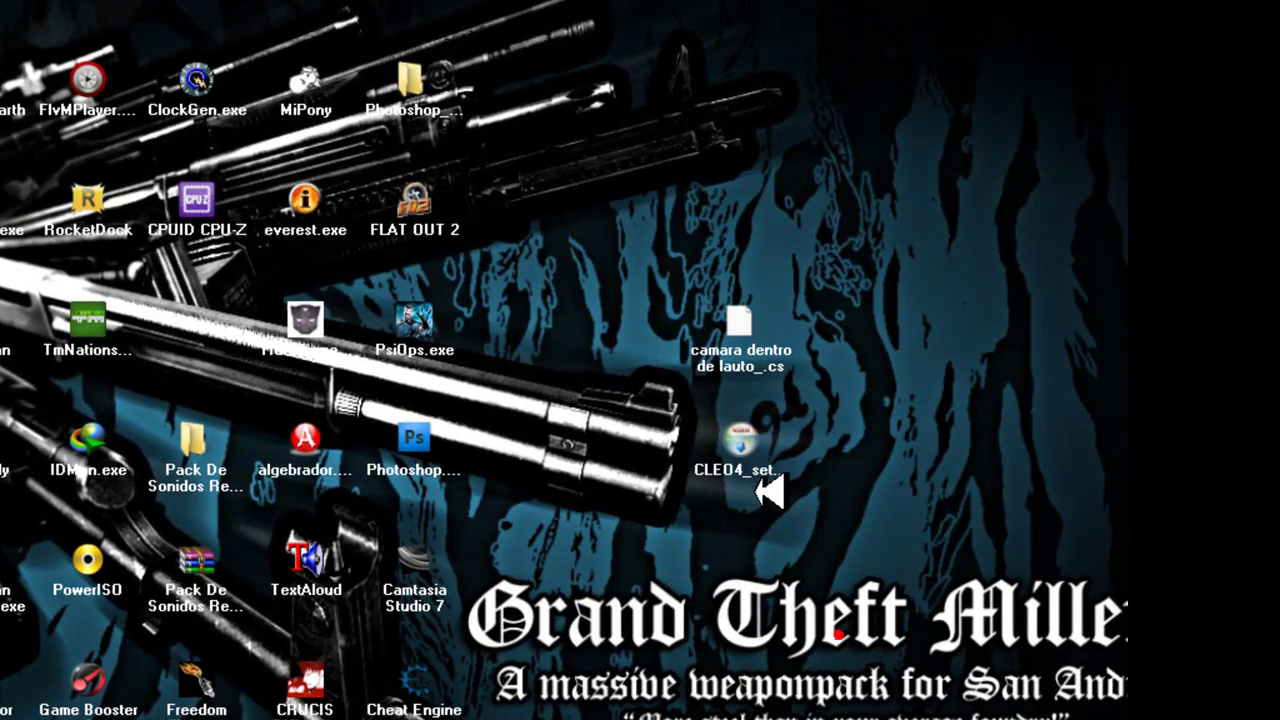
left_click_drag(745, 470, 780, 547)
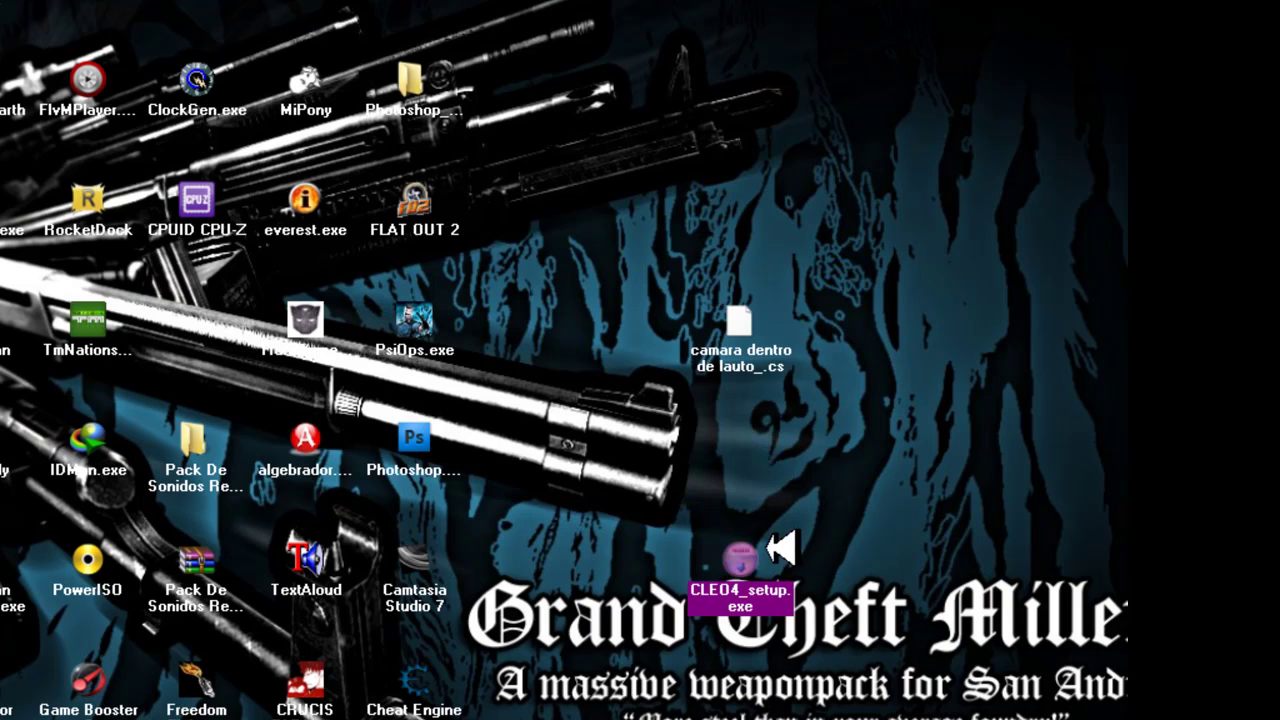
left_click(825, 690)
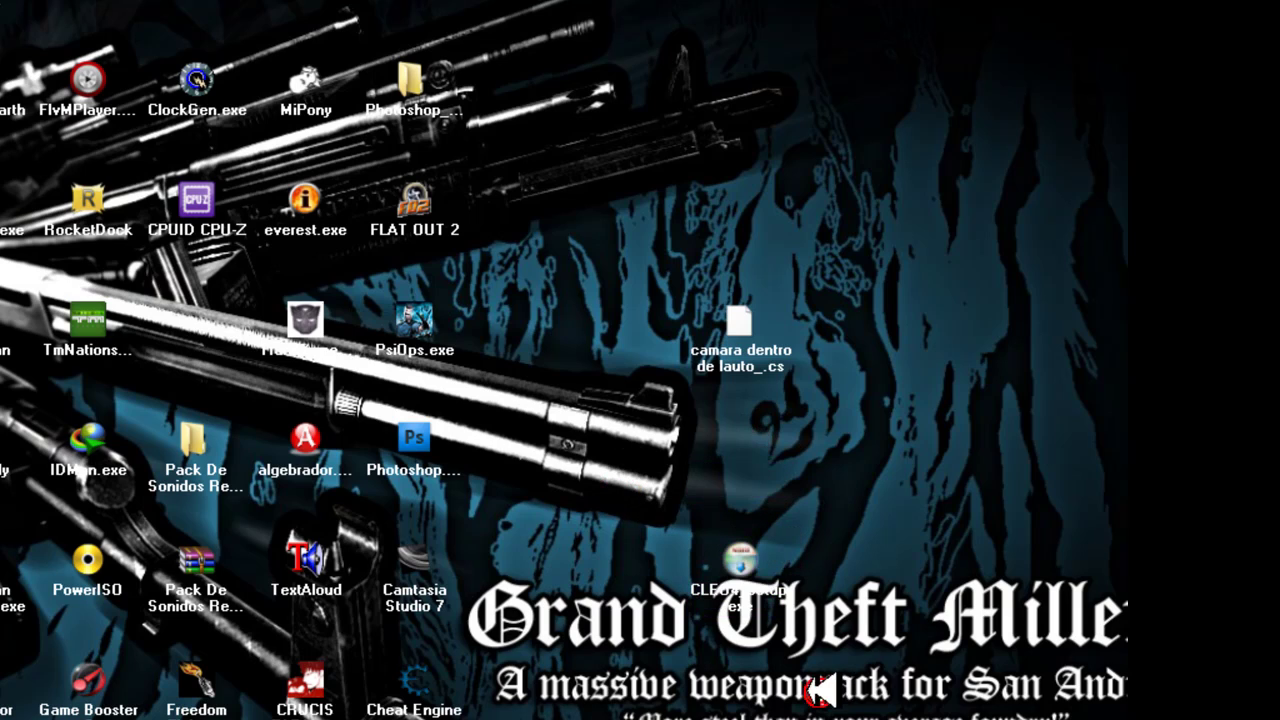
left_click_drag(757, 587, 726, 414)
Show the MediaFire download page for CLEO4_setup.exe in Chrome and point out the file's title
left_click(490, 420)
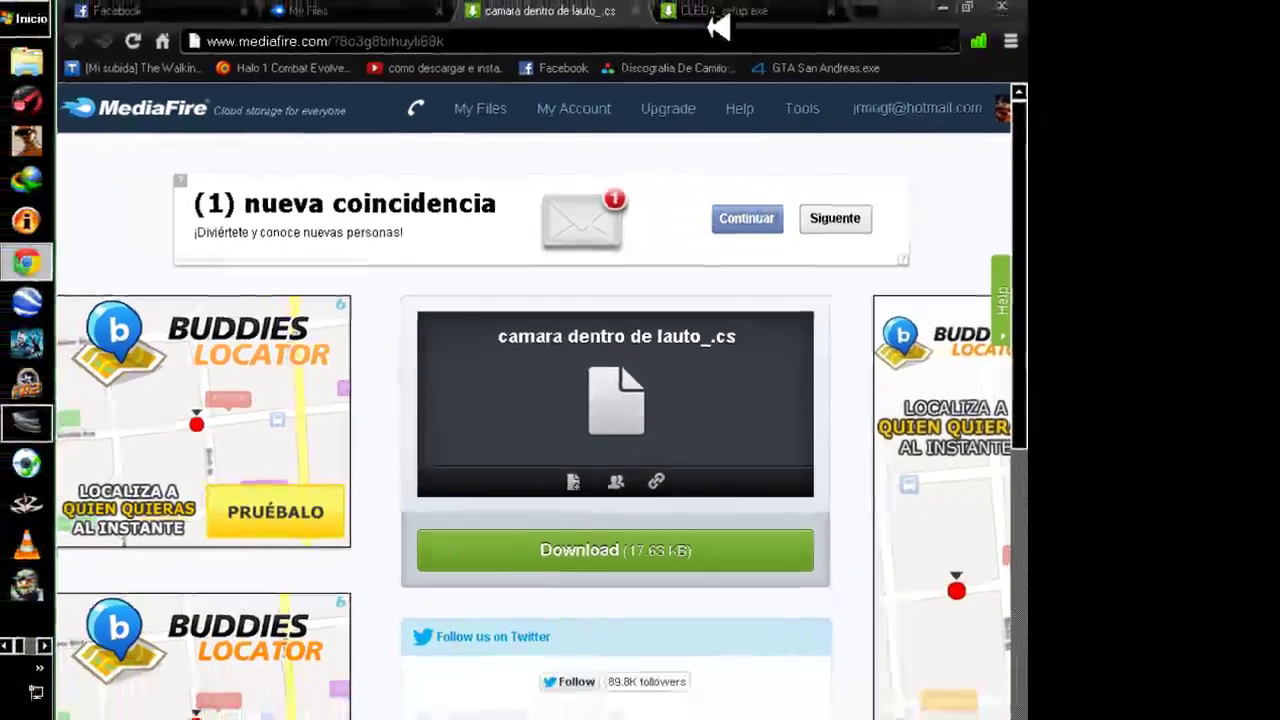
left_click(725, 13)
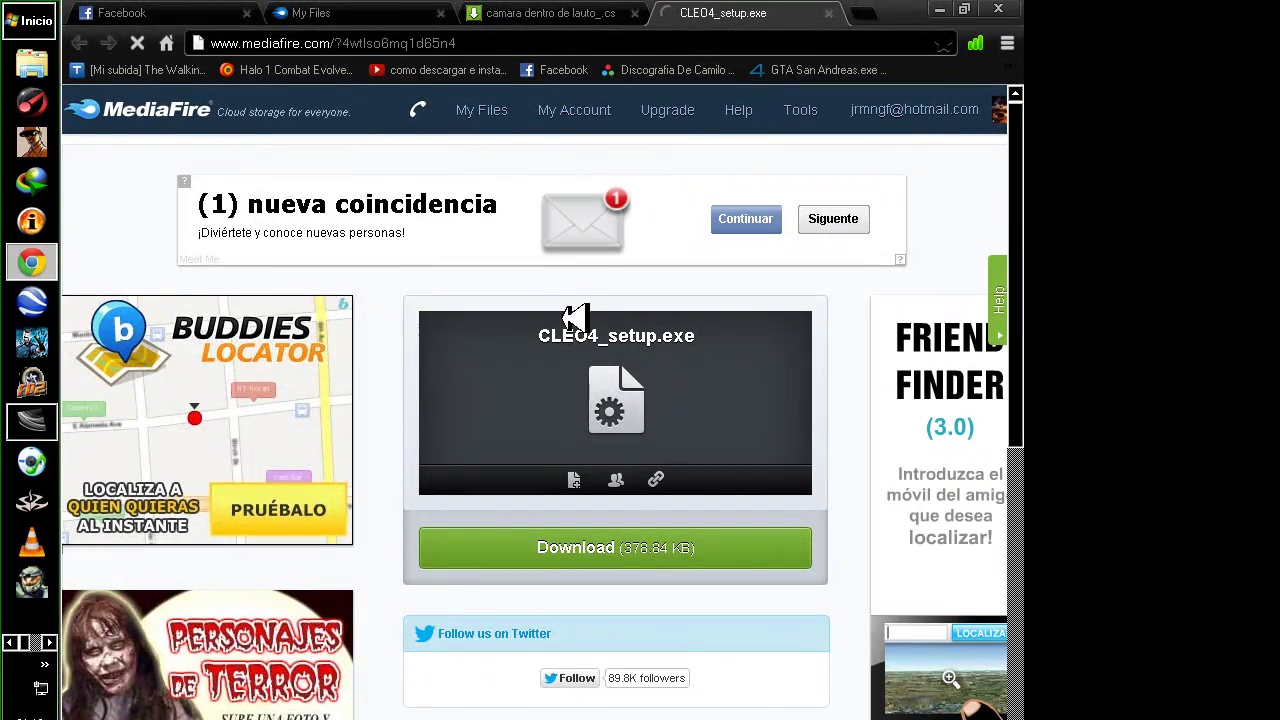
left_click_drag(540, 336, 696, 337)
left_click(388, 460)
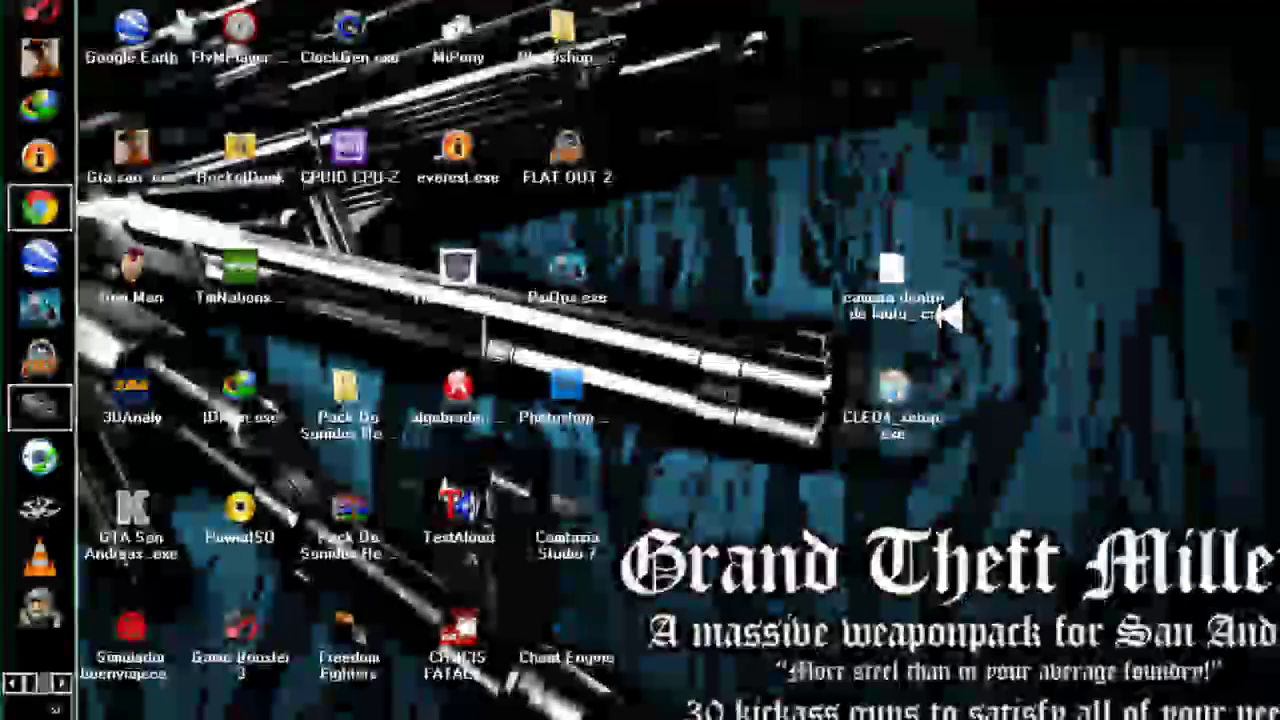
Run CLEO4_setup.exe from the desktop and proceed with Base CLEO 4 files and Sanny Builder 3 data files as components
left_click(882, 382)
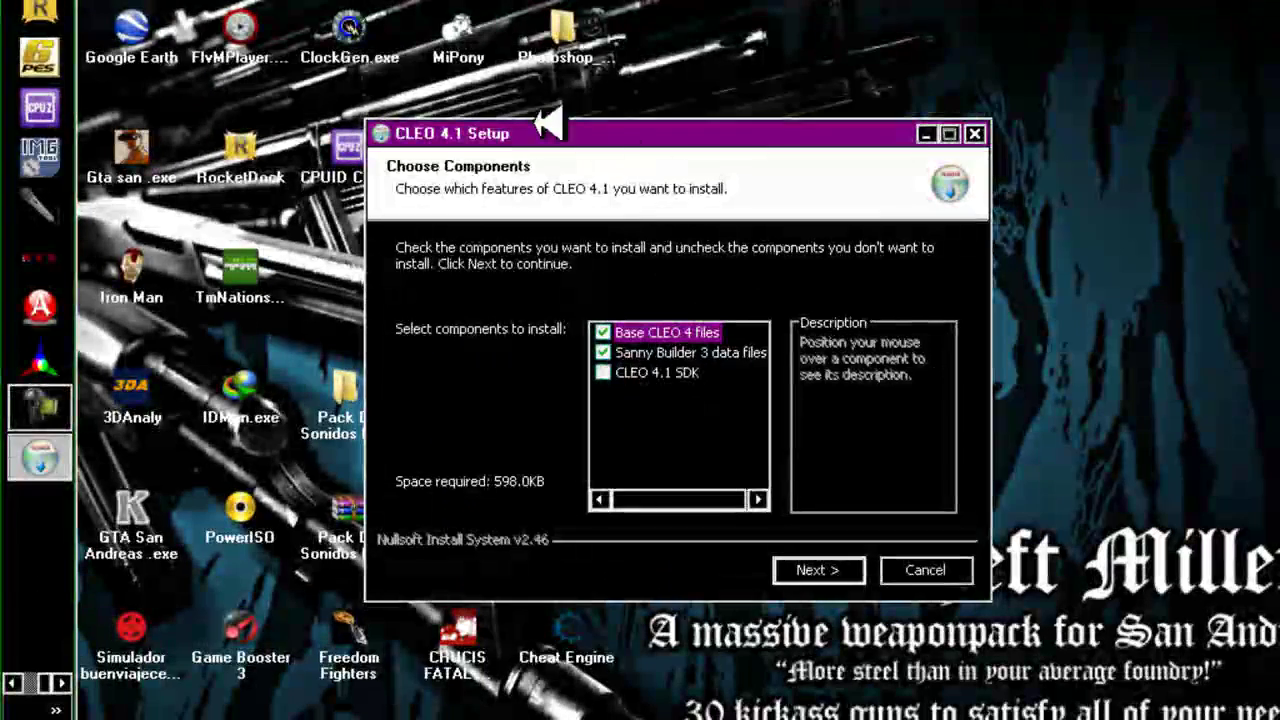
left_click_drag(500, 127, 440, 74)
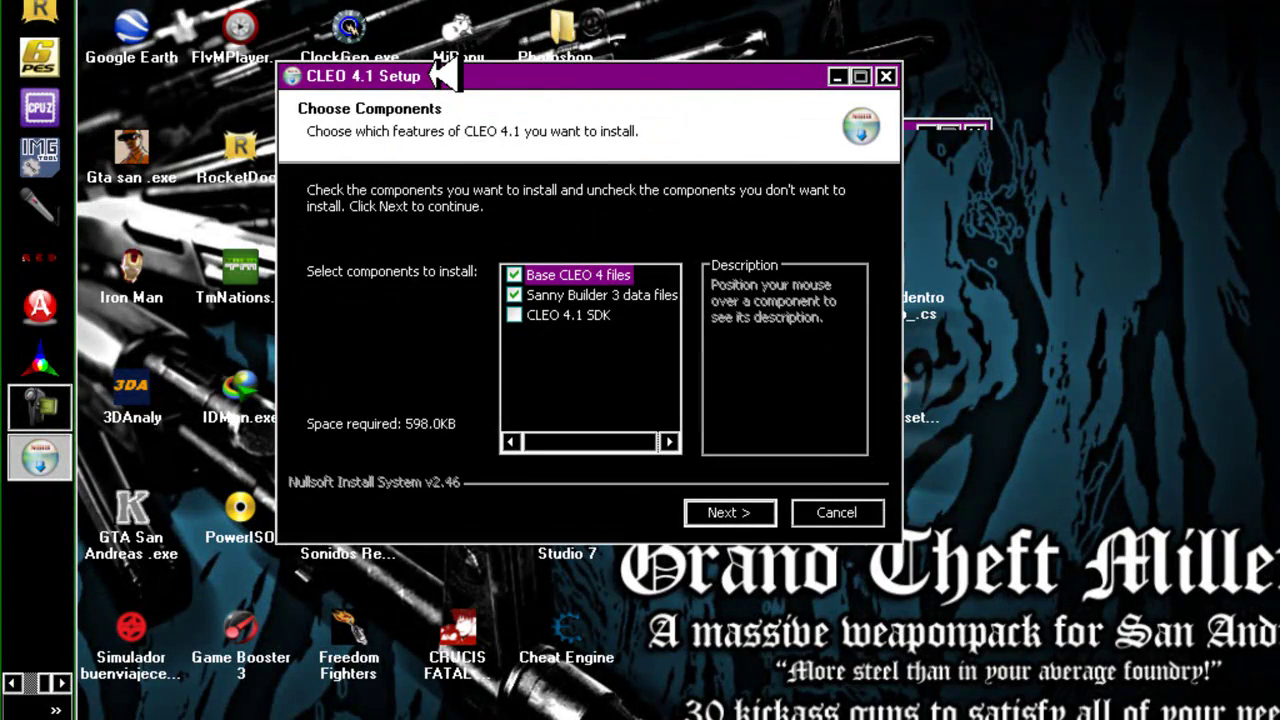
left_click(722, 512)
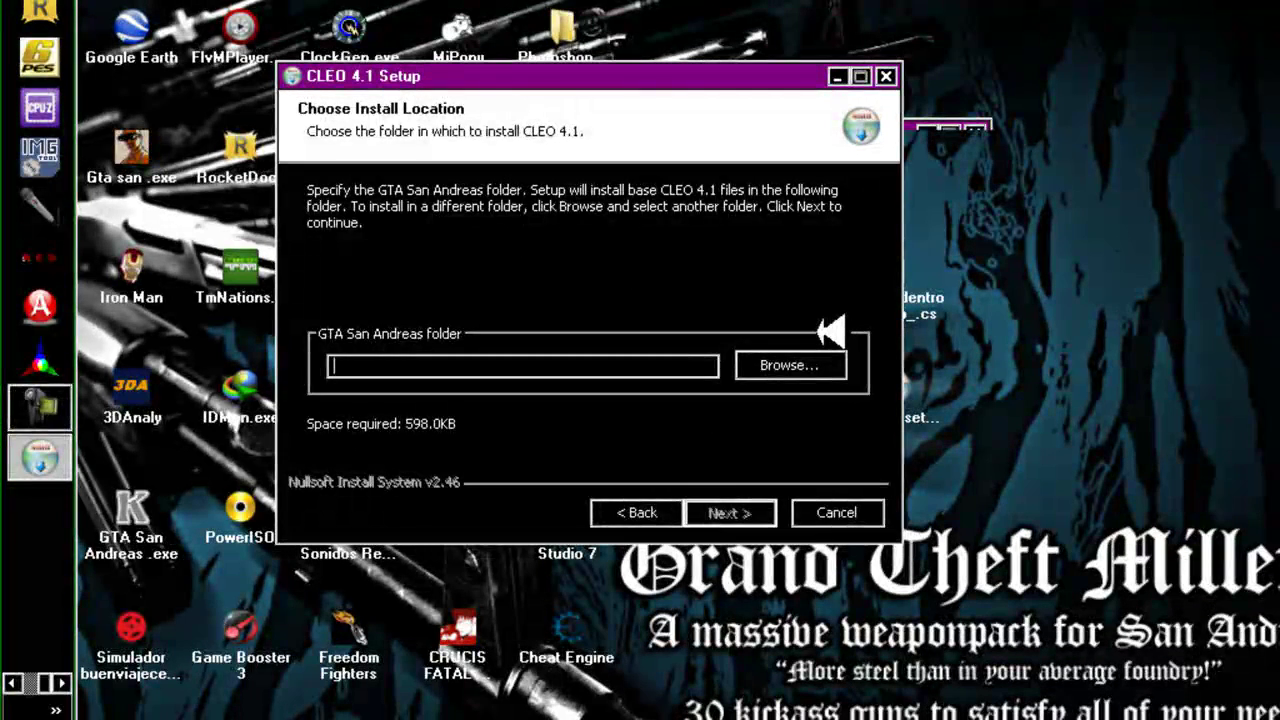
Set the CLEO 4.1 install location to C:\Program Files\GTA _sAN _aNDREAS\ and continue the setup
left_click(774, 366)
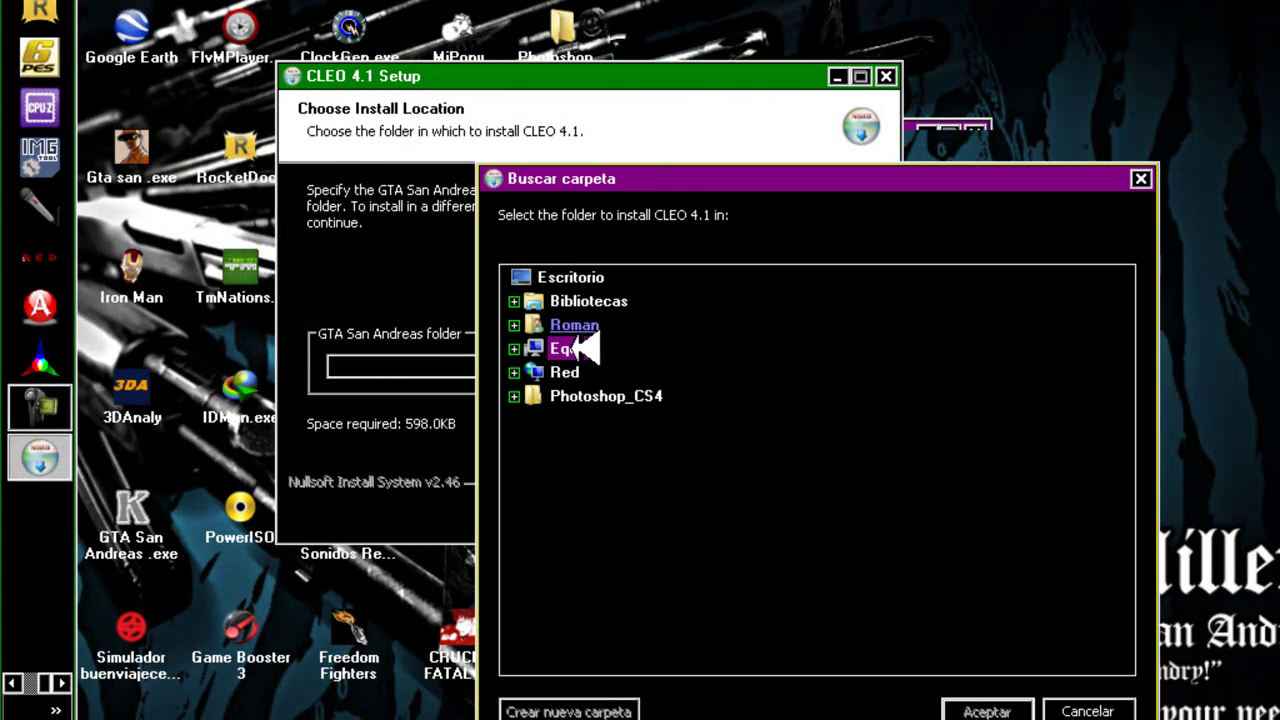
left_click_drag(636, 172, 521, 94)
double_click(457, 257)
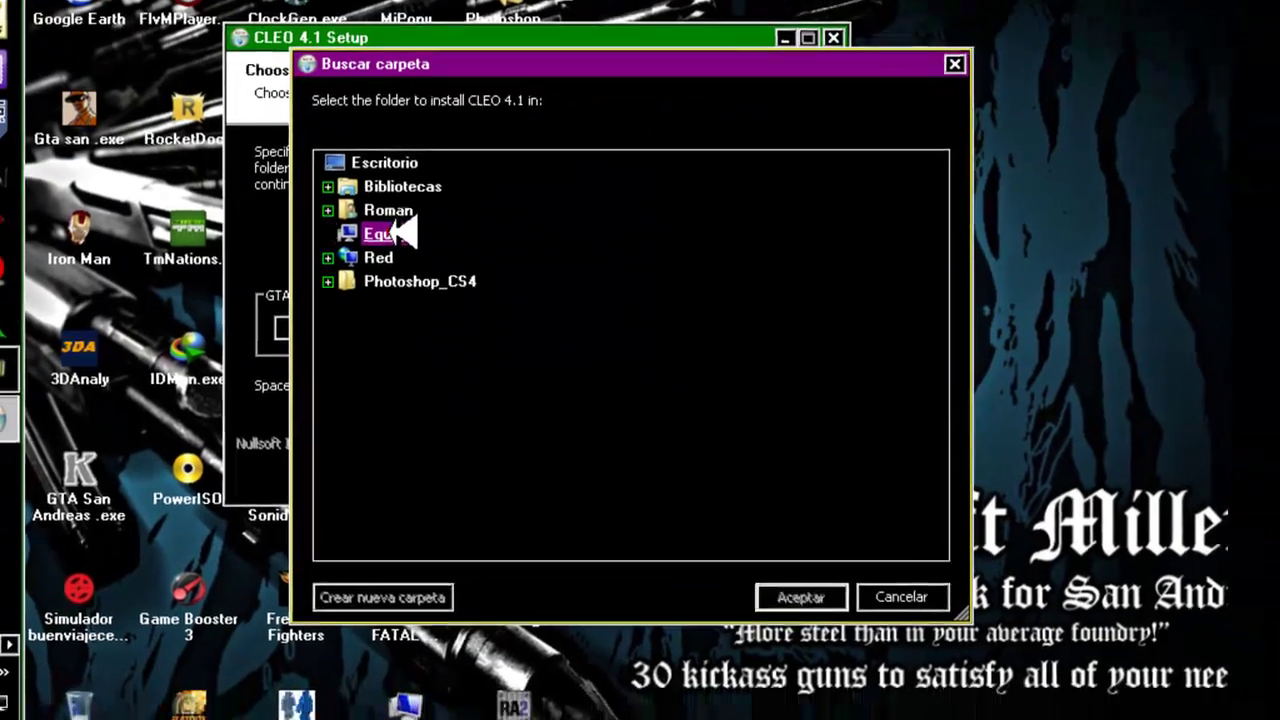
double_click(445, 288)
left_click(515, 380)
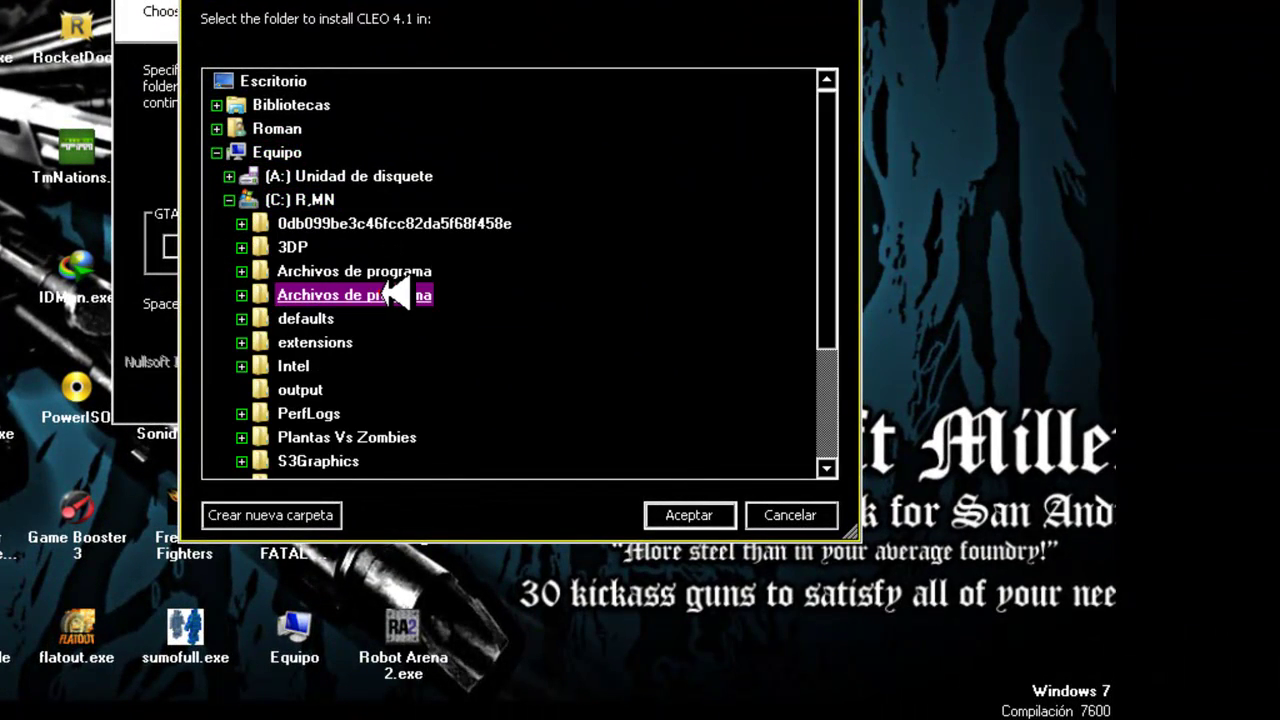
double_click(385, 292)
left_click_drag(826, 131, 797, 209)
double_click(370, 271)
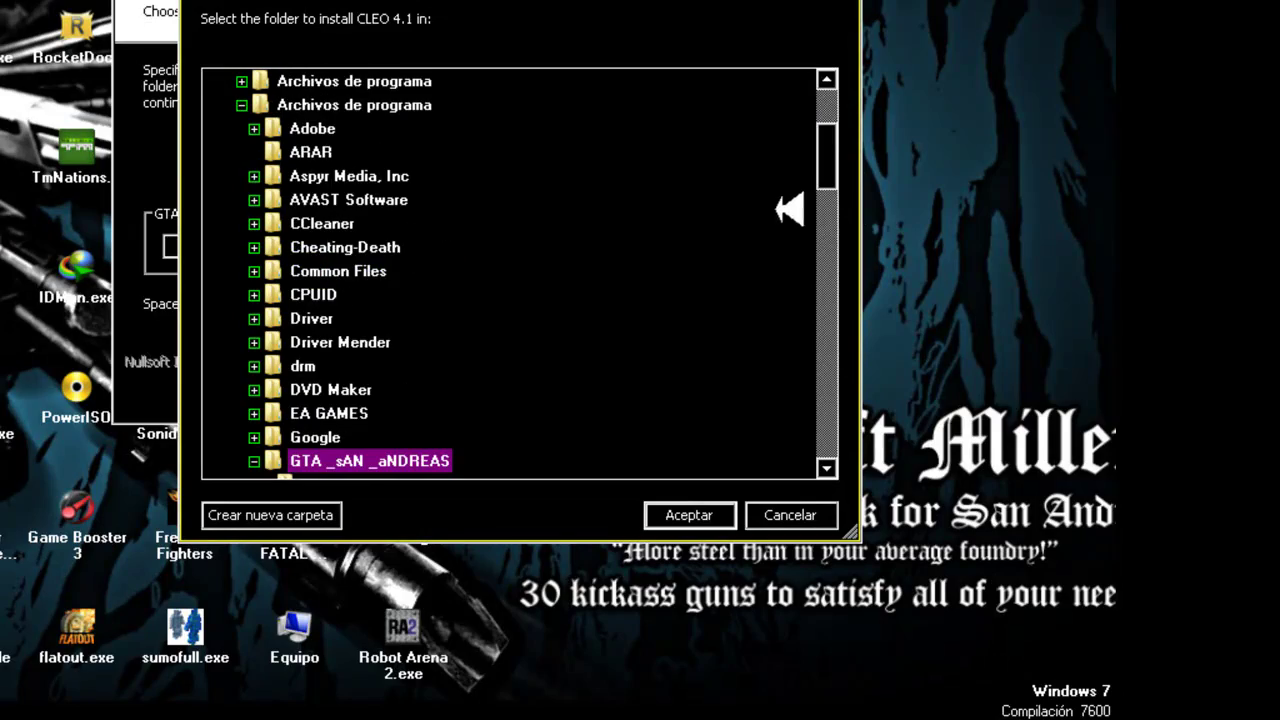
left_click_drag(835, 163, 838, 200)
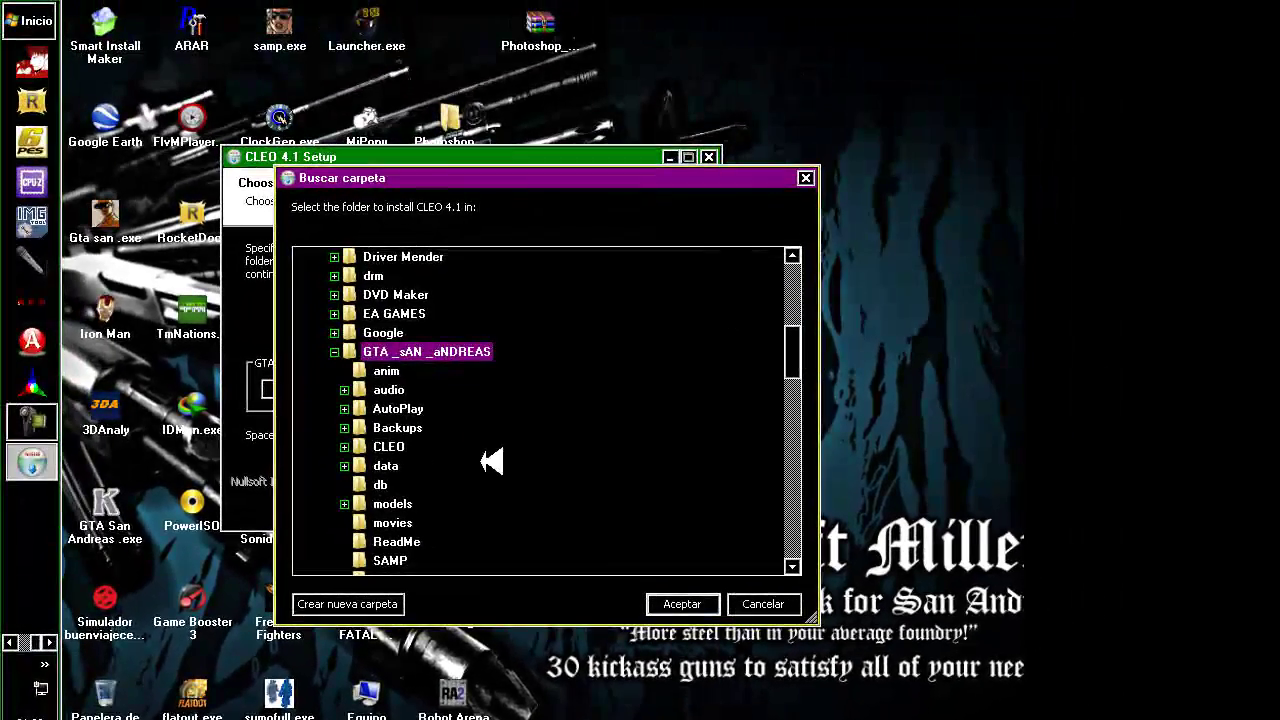
left_click(670, 605)
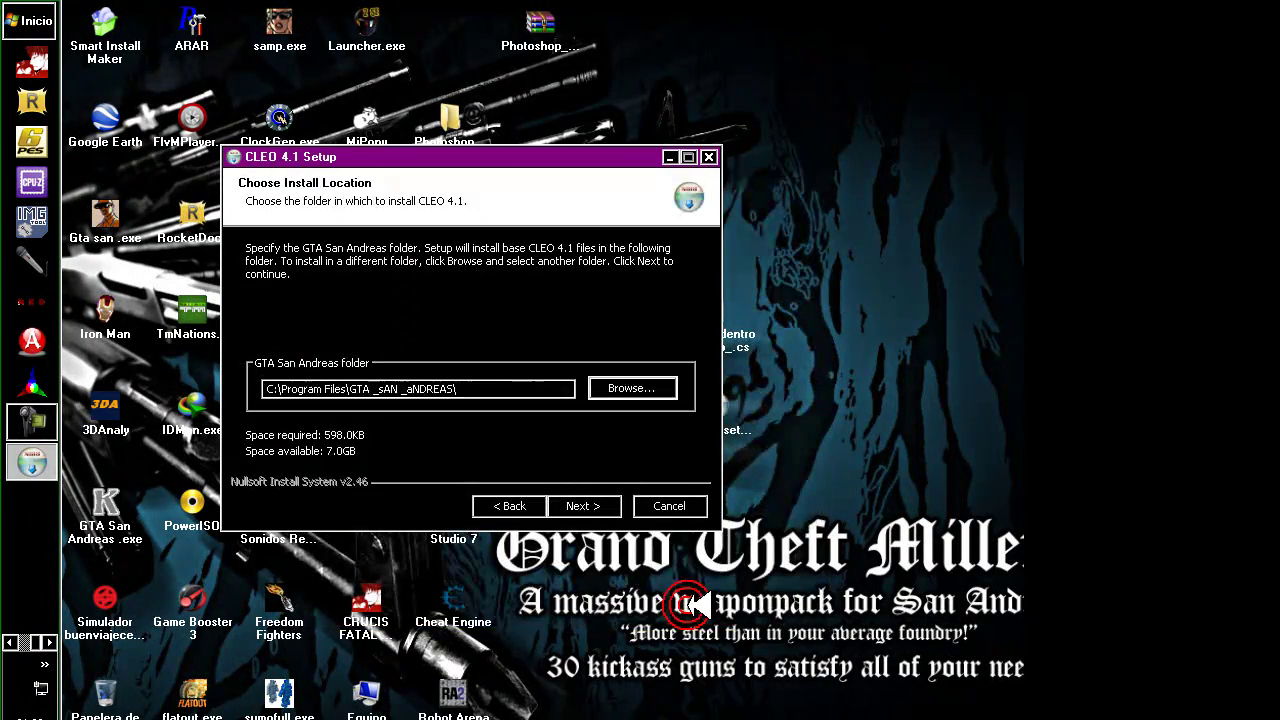
left_click(576, 504)
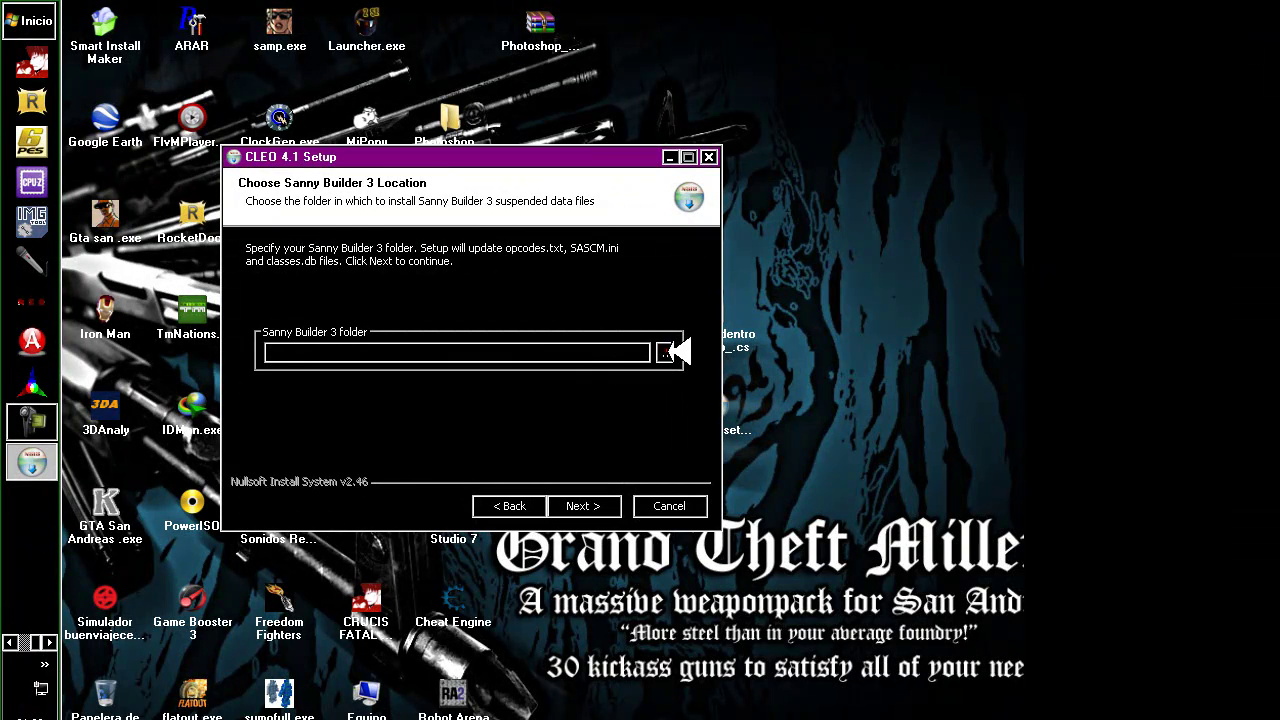
Choose C:\Program Files\GTA _sAN _aNDREAS as the Sanny Builder 3 folder and cancel the CLEO setup
left_click(665, 352)
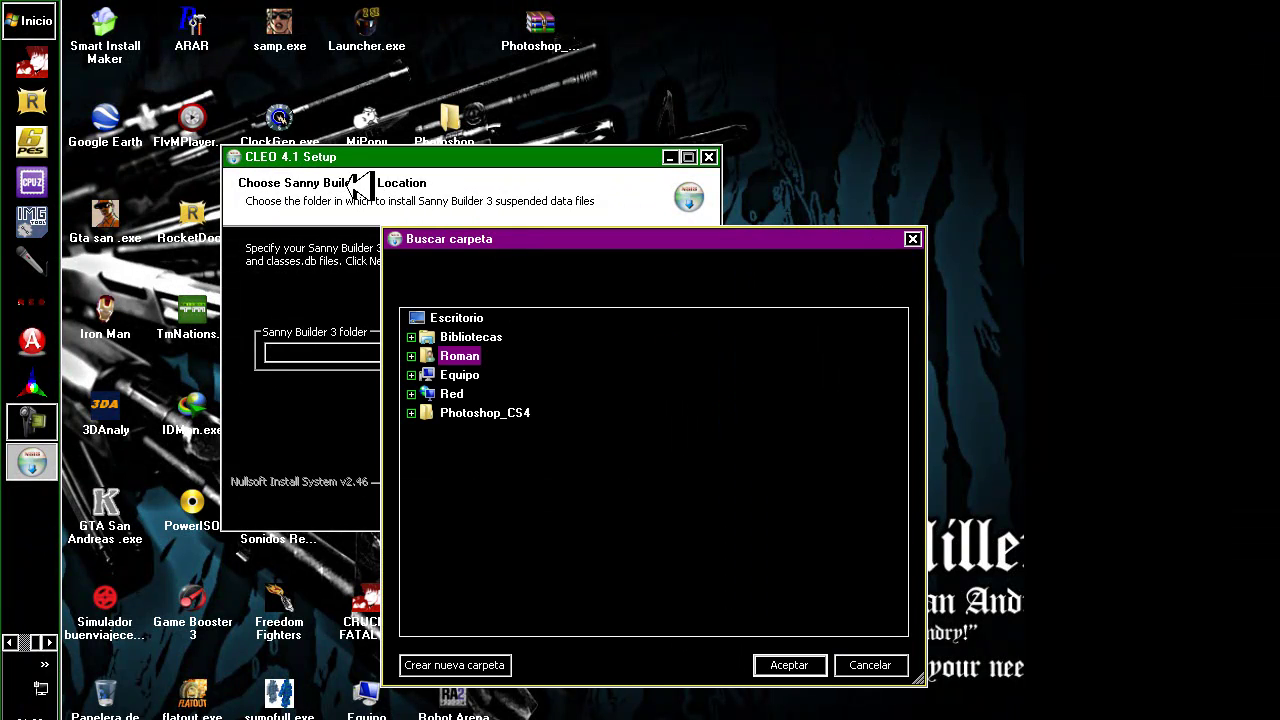
left_click(318, 318)
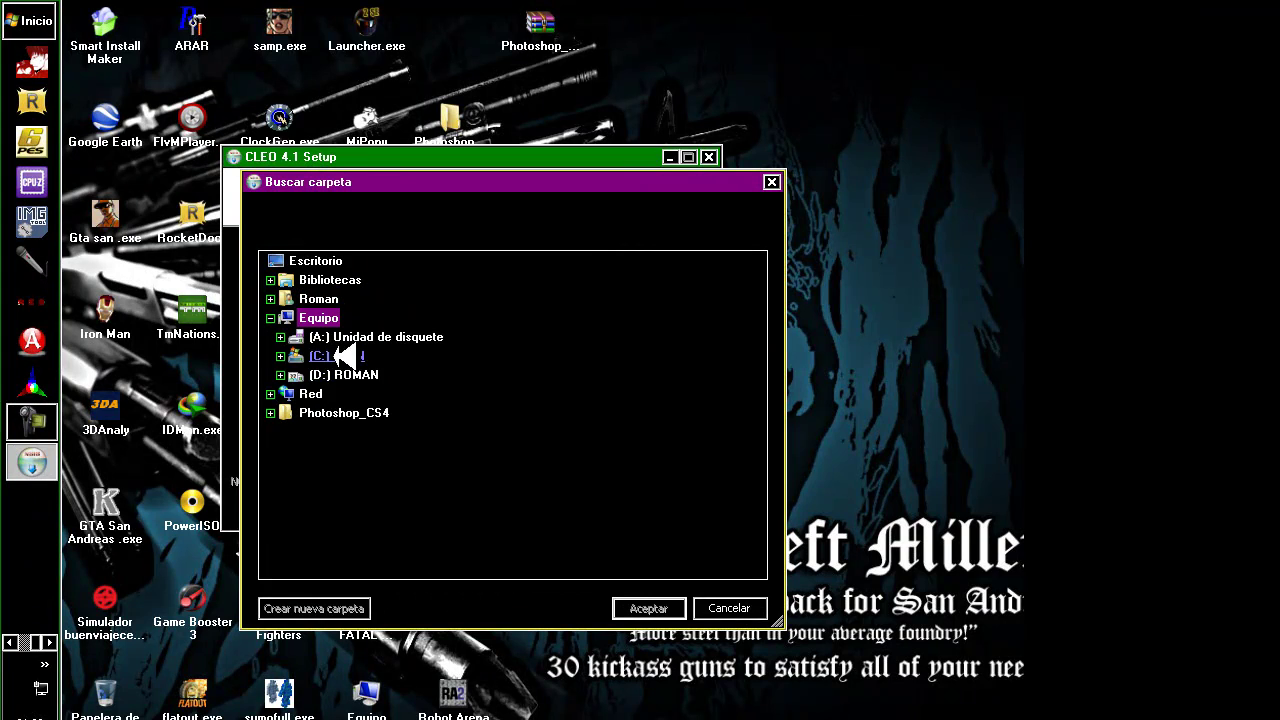
double_click(340, 356)
double_click(410, 431)
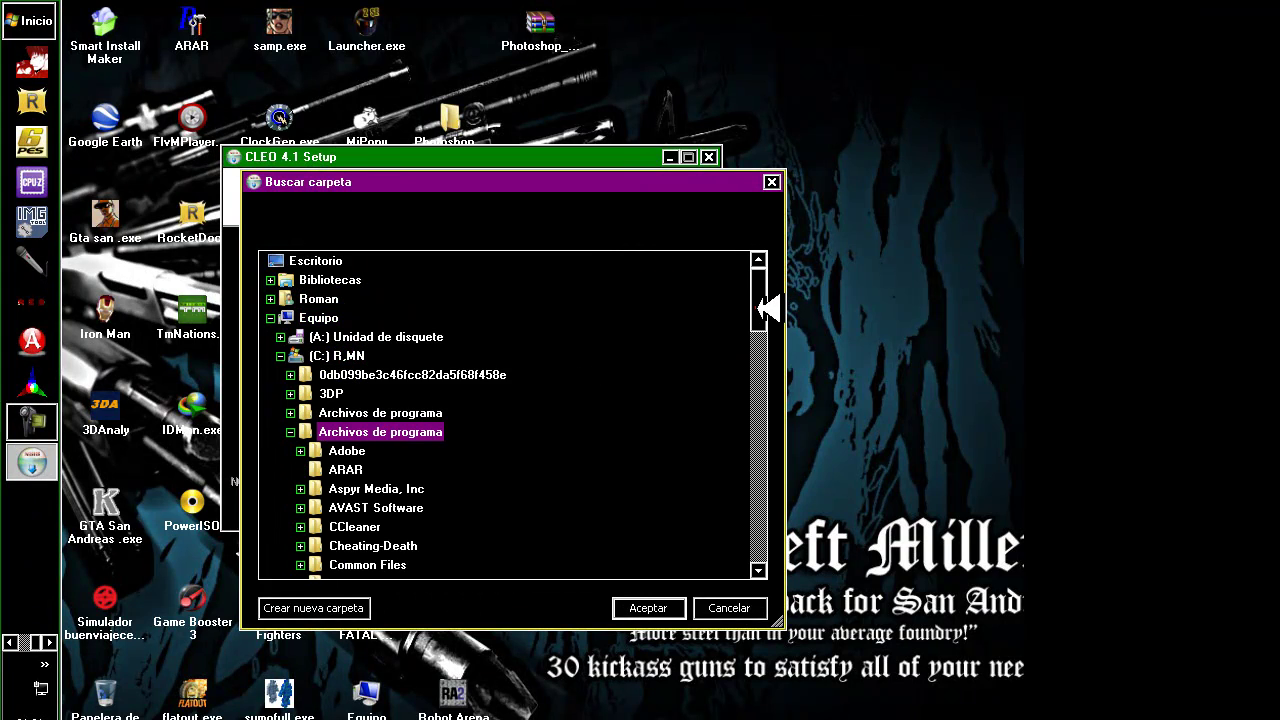
left_click_drag(768, 308, 766, 380)
double_click(400, 316)
scroll(360, 317, "up", 4)
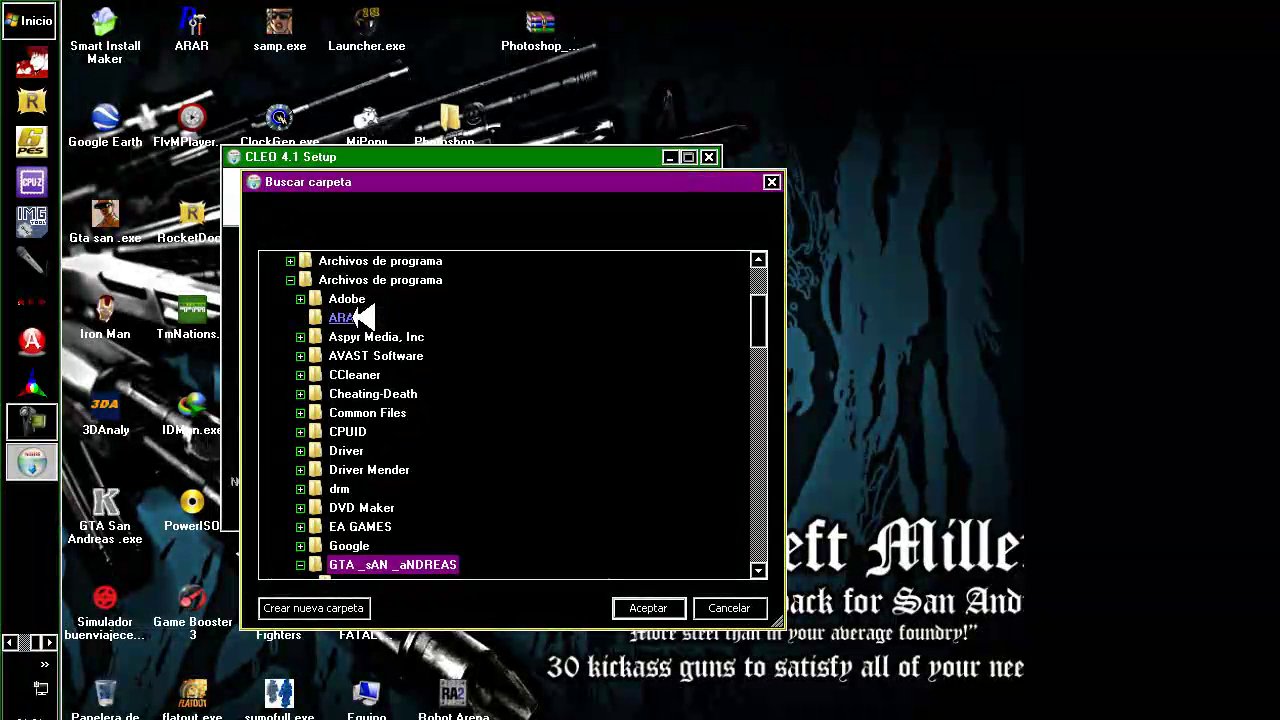
left_click_drag(764, 323, 764, 360)
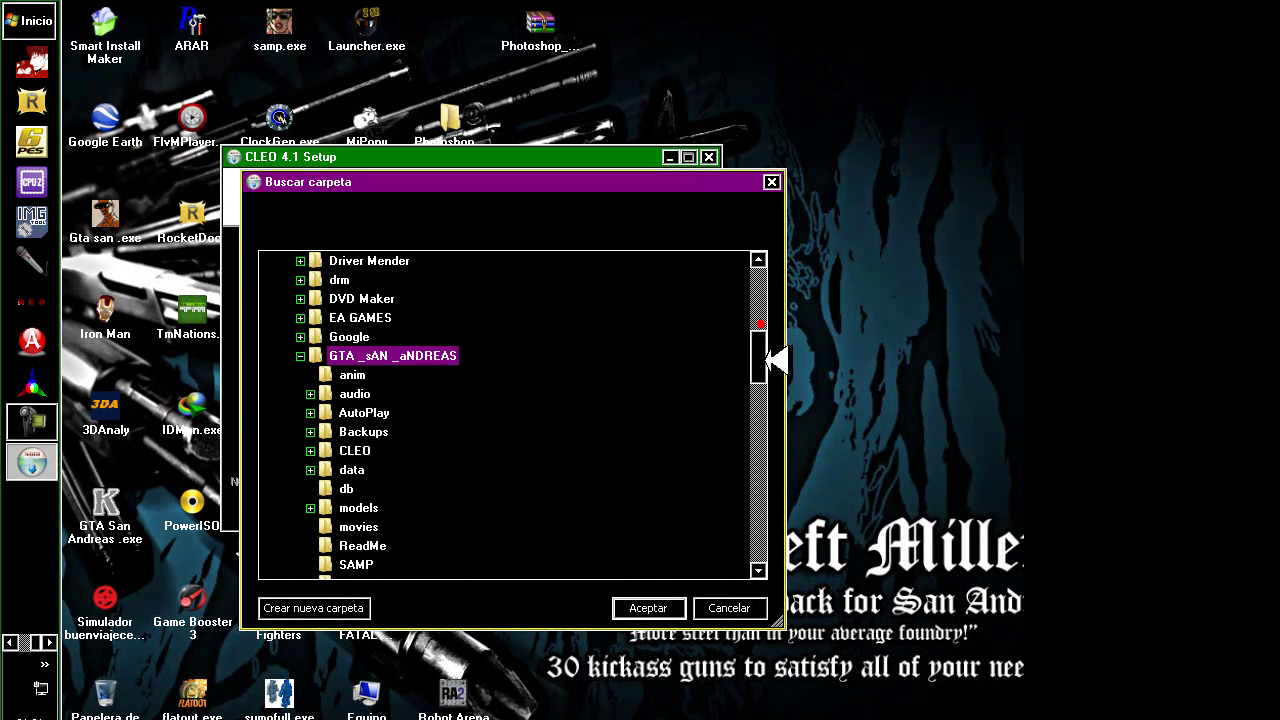
left_click(648, 609)
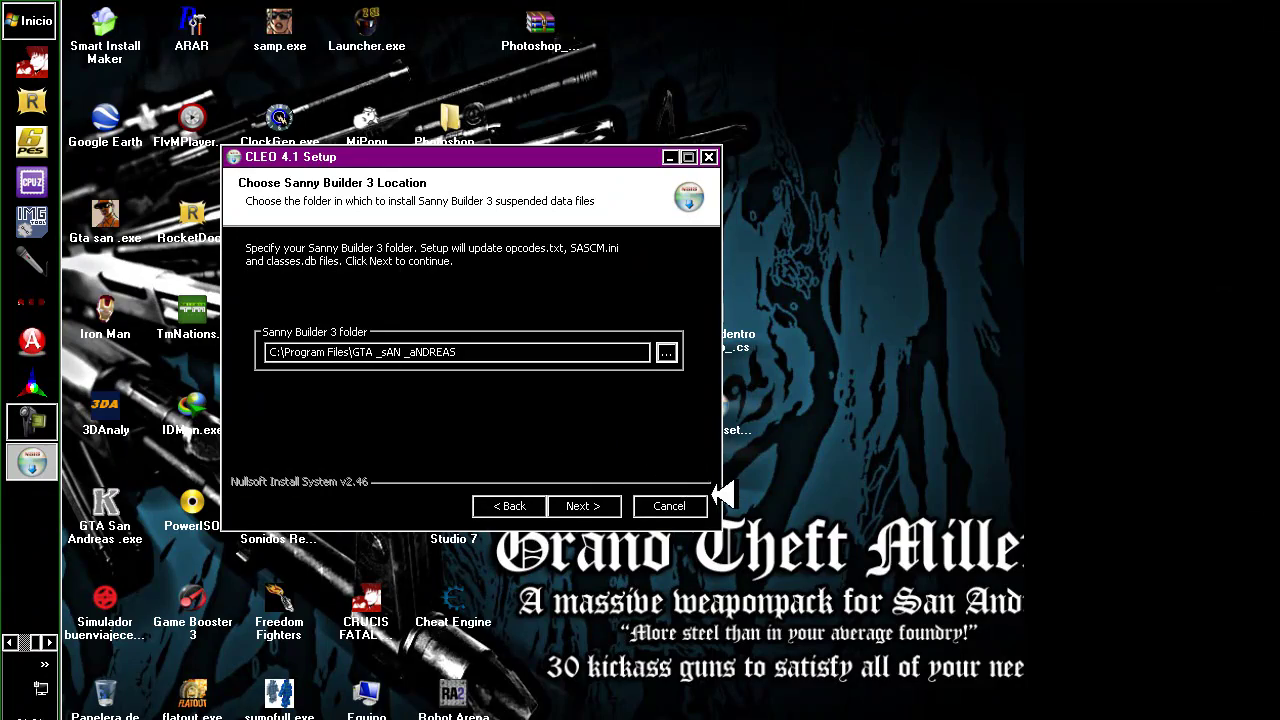
left_click(662, 505)
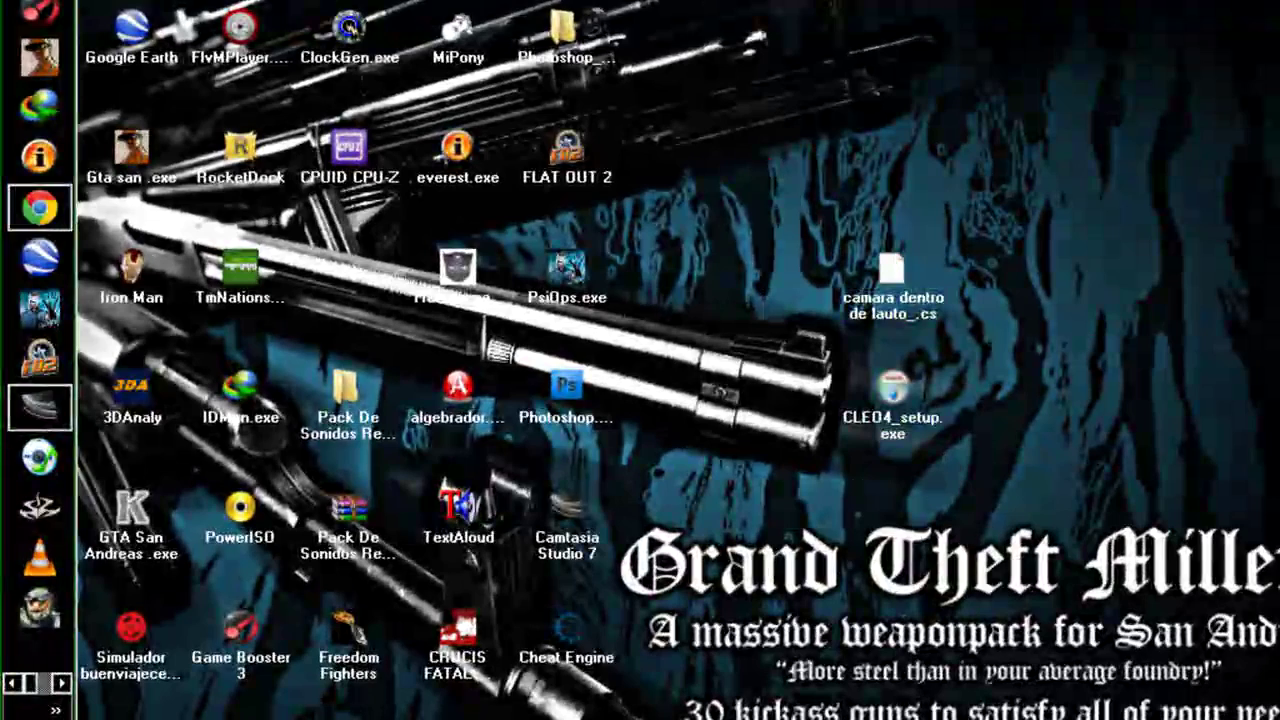
Open the GTA _sAN _aNDREAS folder in the second Archivos de programa folder on drive C
key("super")
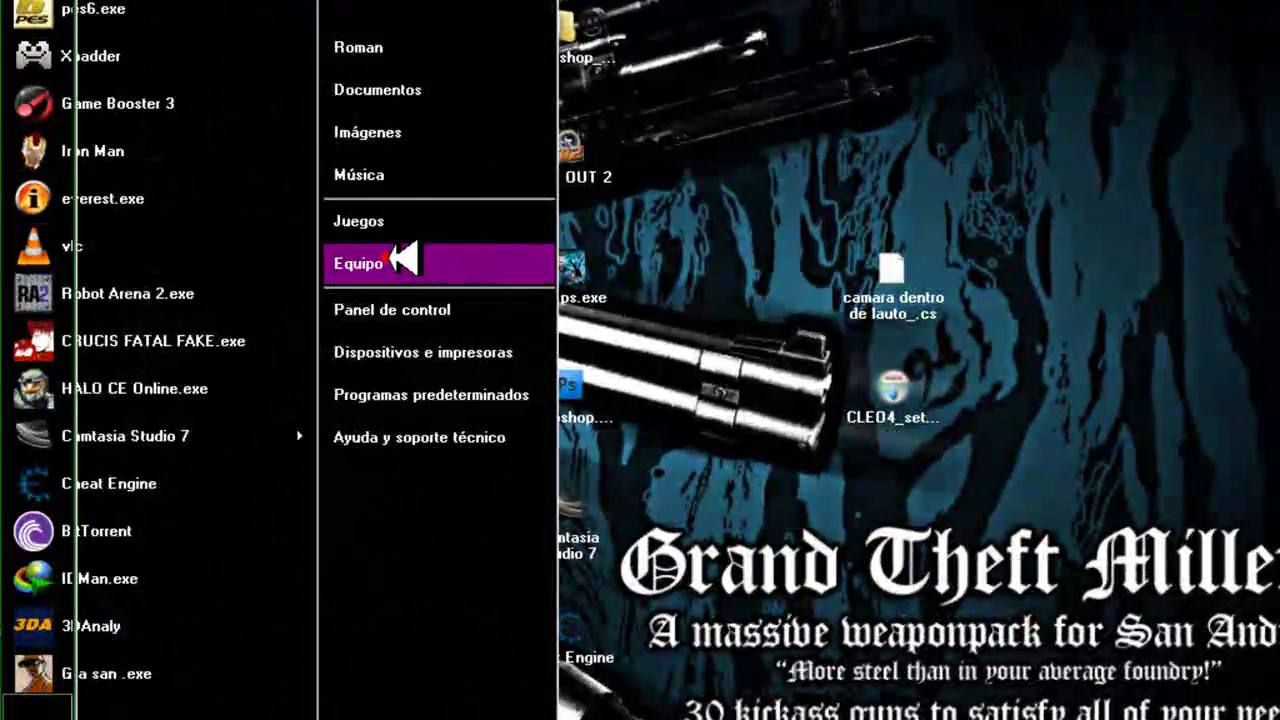
left_click(406, 263)
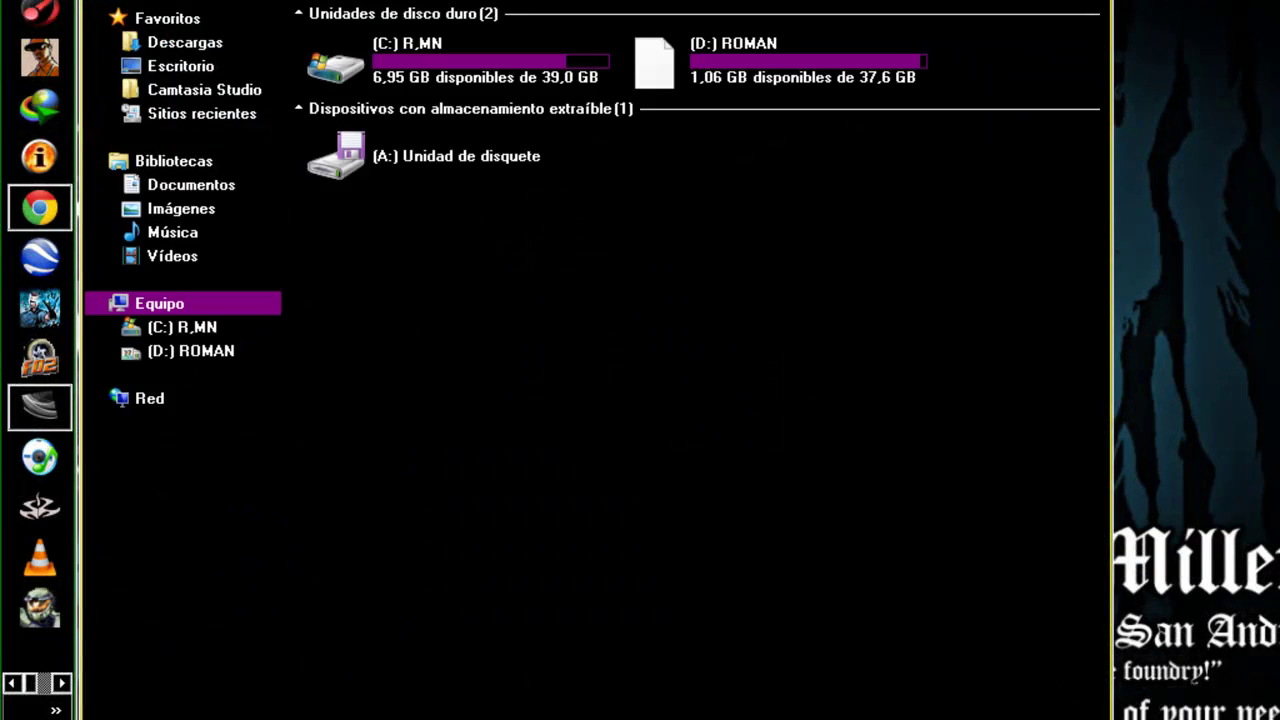
left_click(430, 66)
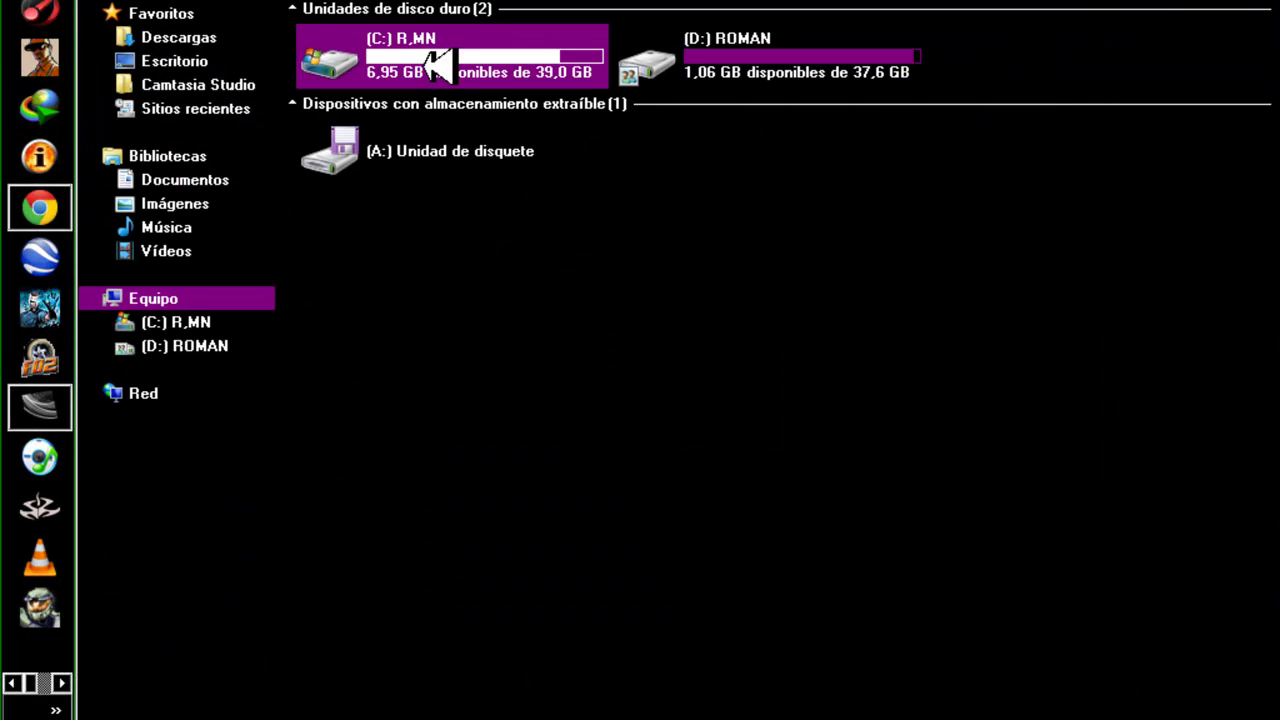
double_click(430, 66)
left_click(428, 122)
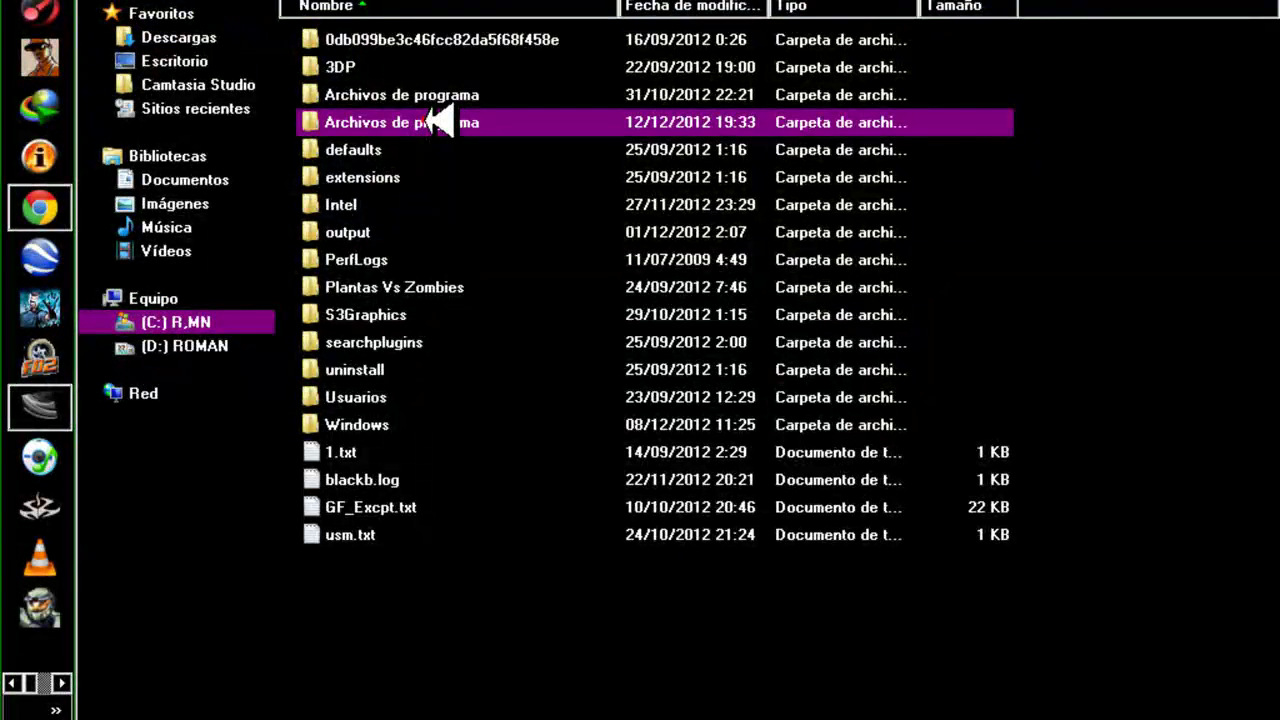
double_click(428, 122)
scroll(428, 458, "down", 1)
double_click(405, 345)
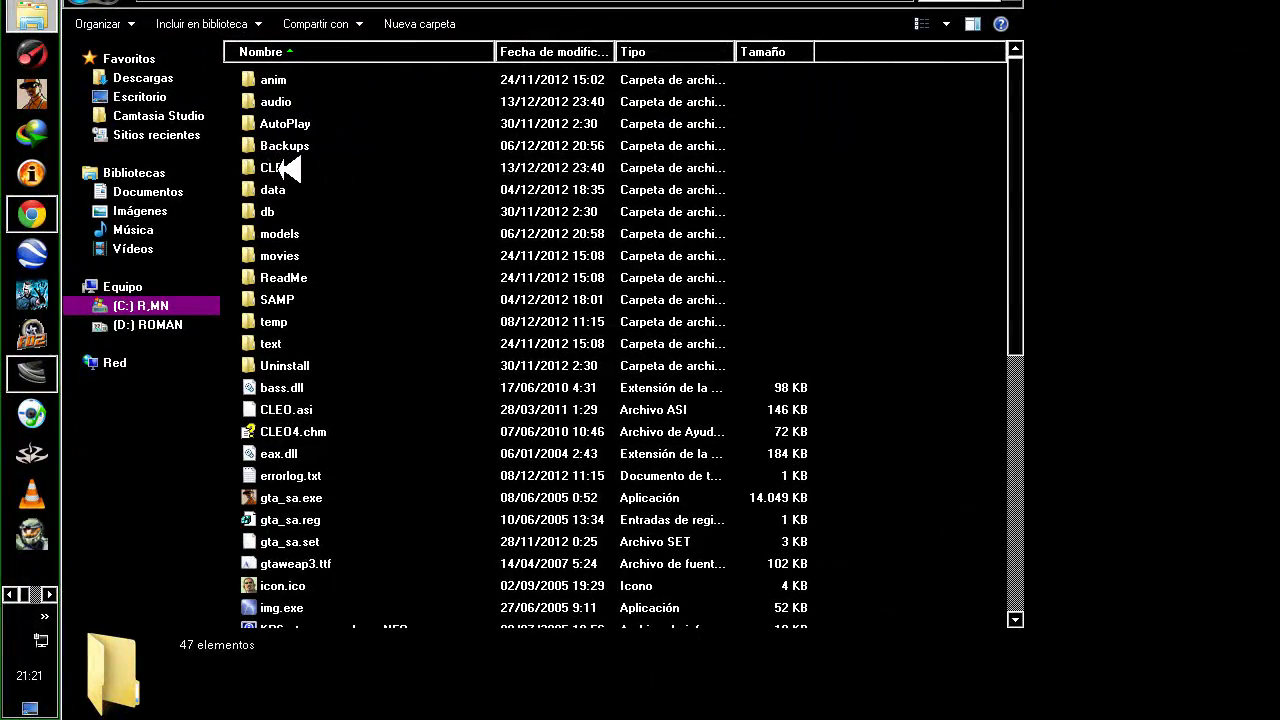
Open the CLEO folder inside the game folder and look over its script files
left_click(276, 168)
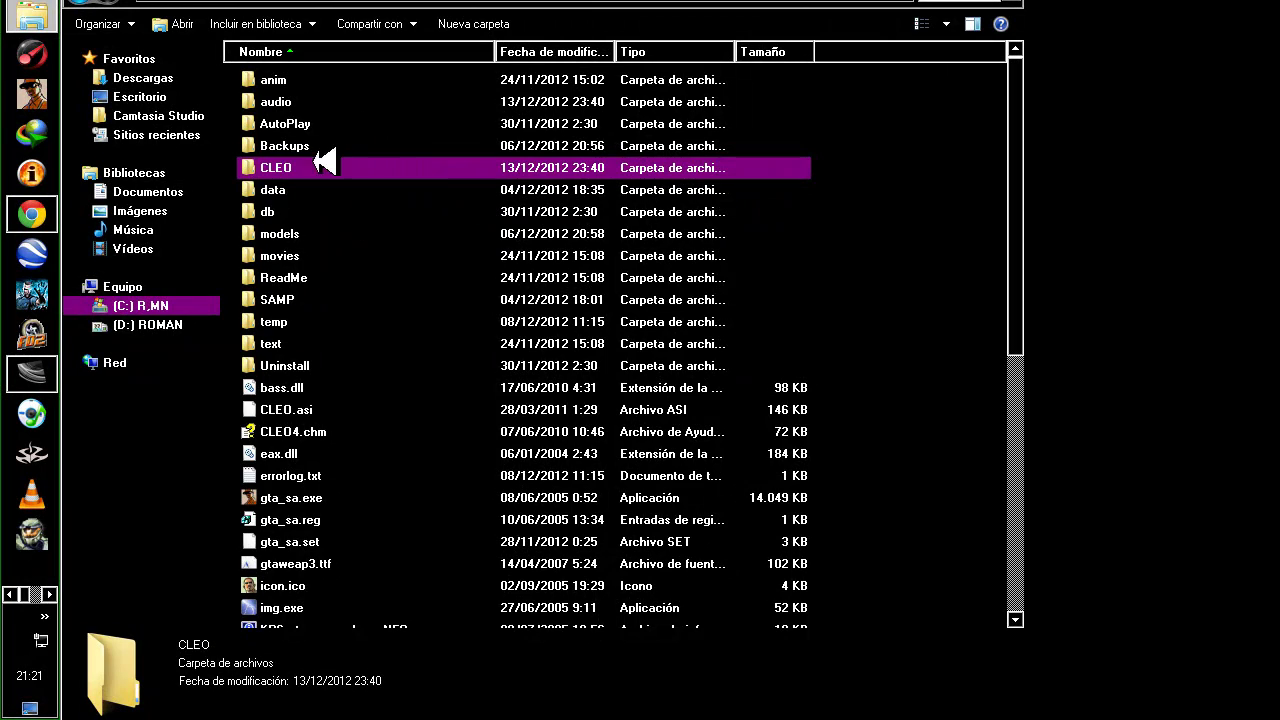
double_click(288, 168)
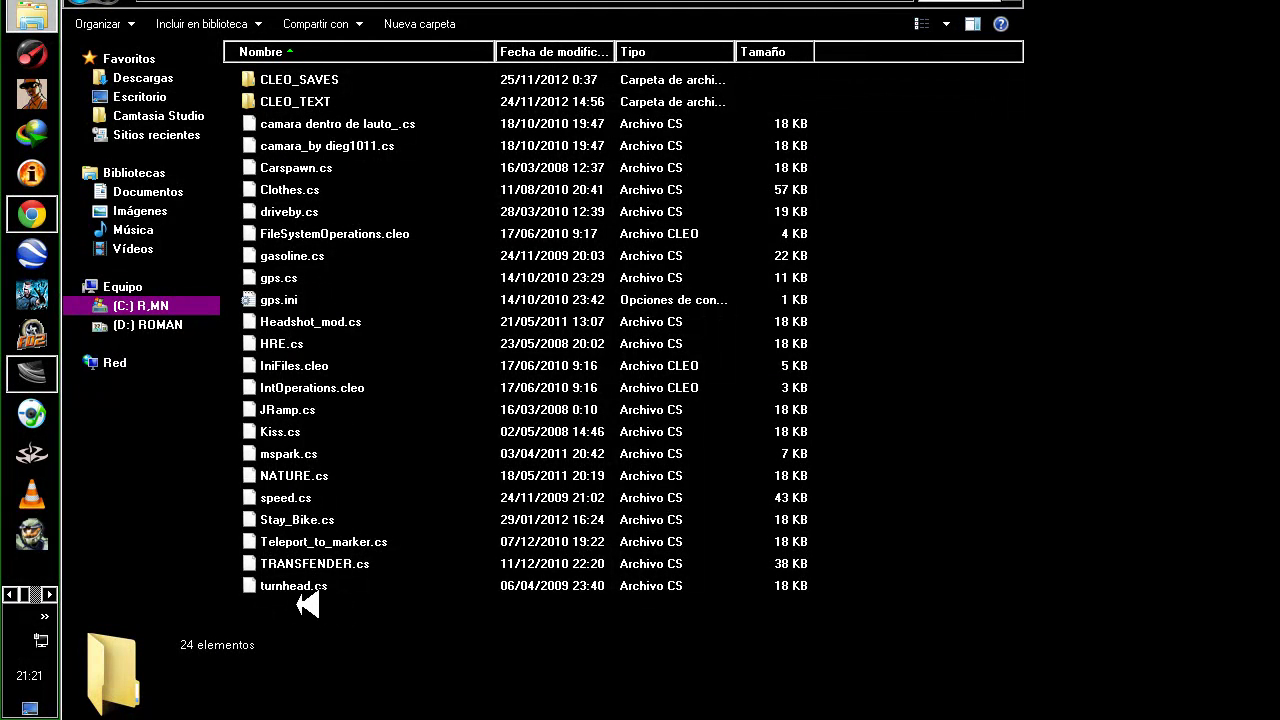
left_click_drag(300, 604, 410, 432)
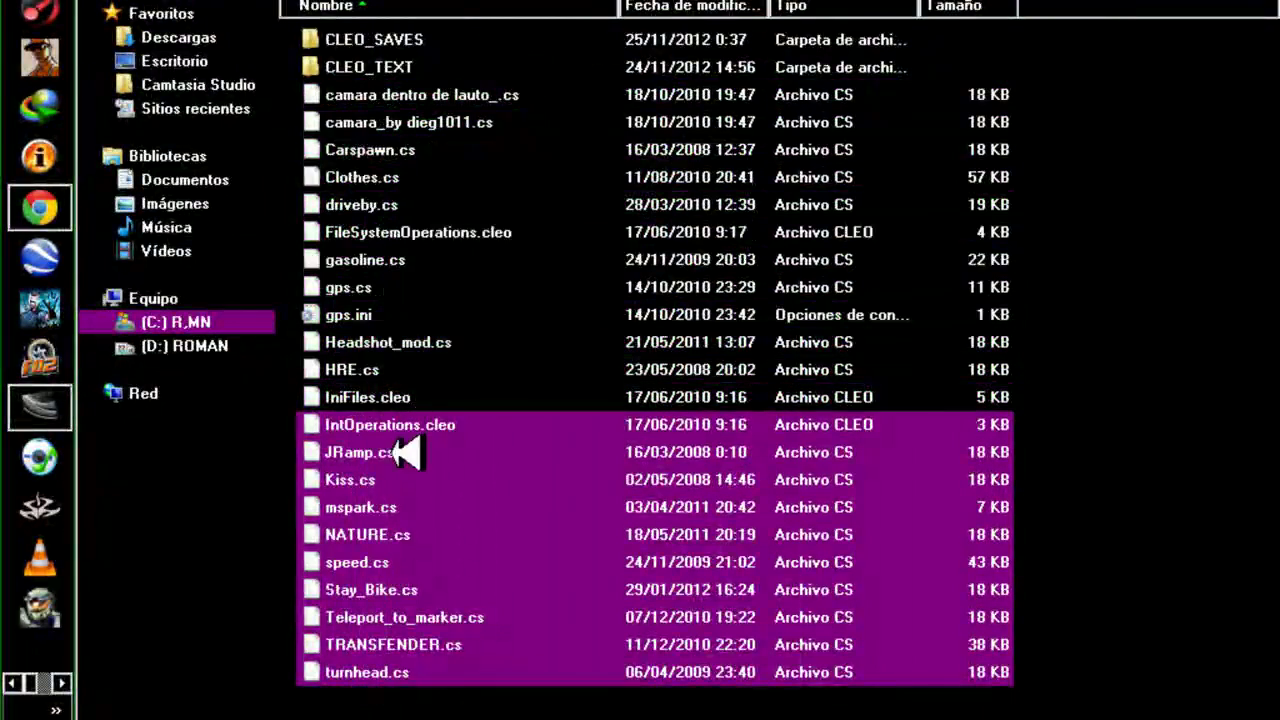
left_click(376, 697)
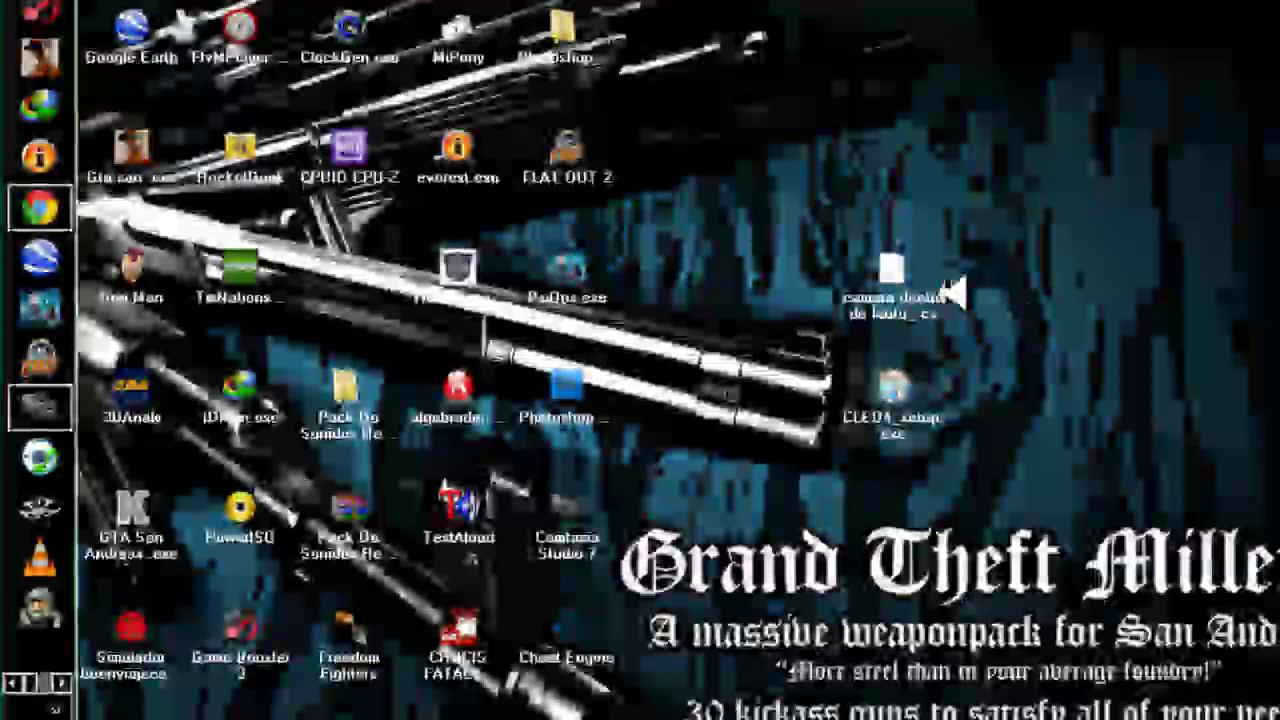
Copy camara dentro de lauto_.cs from the desktop and paste it into the game's CLEO folder
left_click_drag(957, 286, 887, 280)
left_click_drag(666, 174, 846, 462)
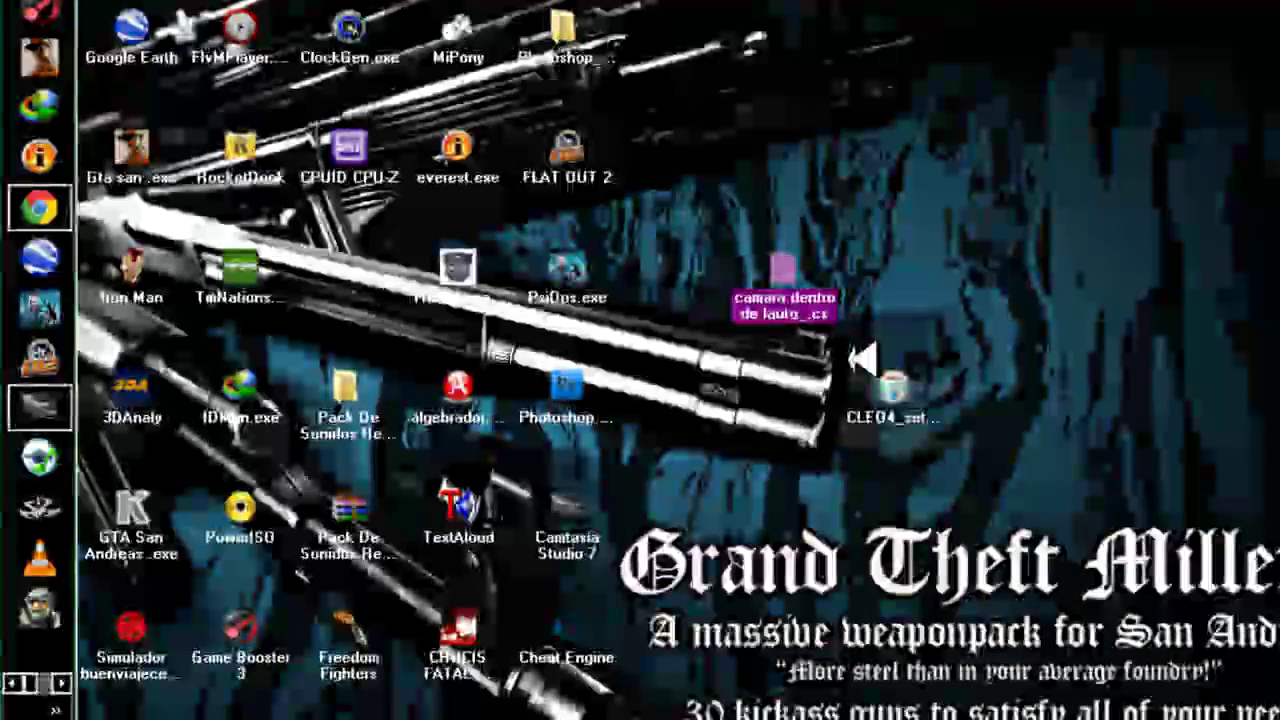
right_click(786, 268)
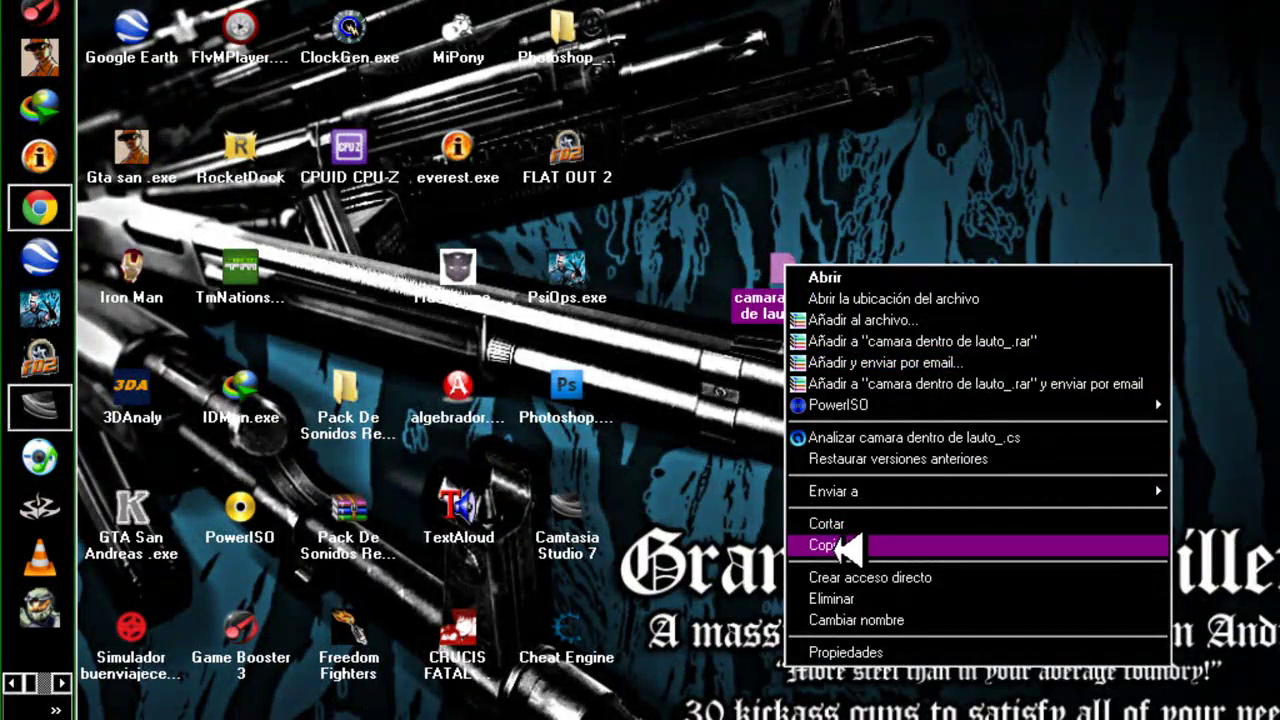
left_click(845, 548)
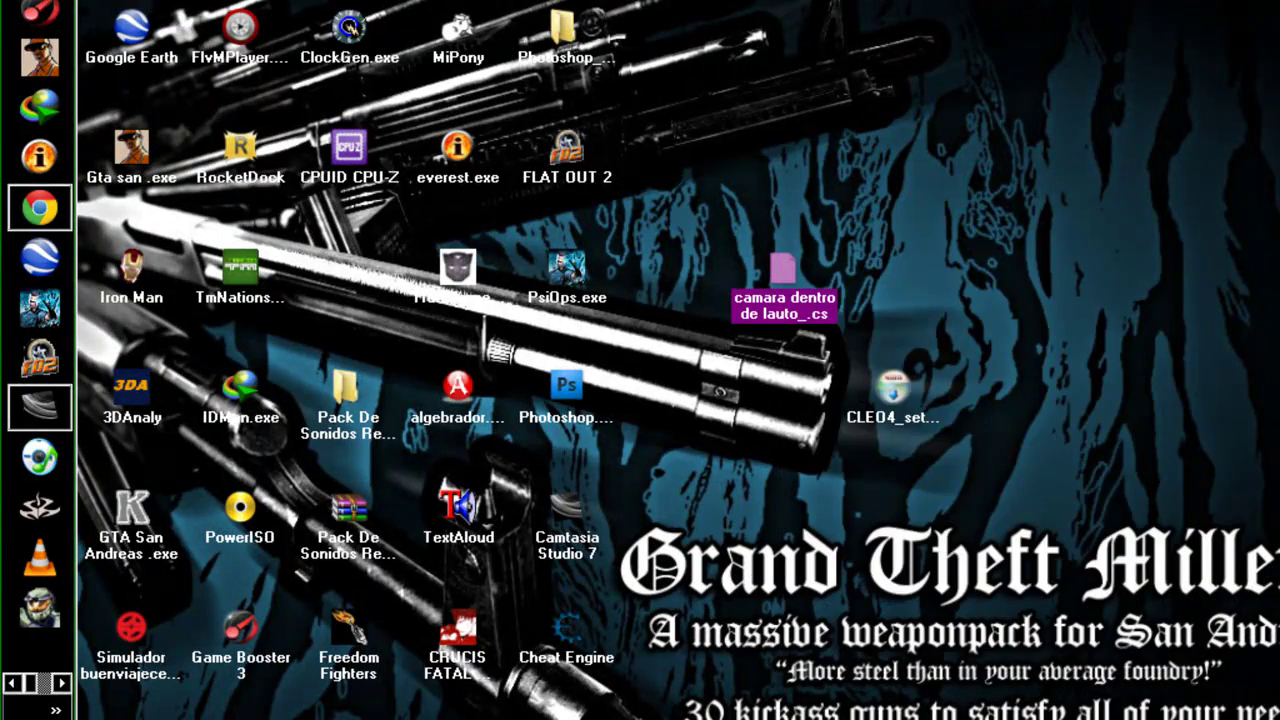
key("alt+Tab")
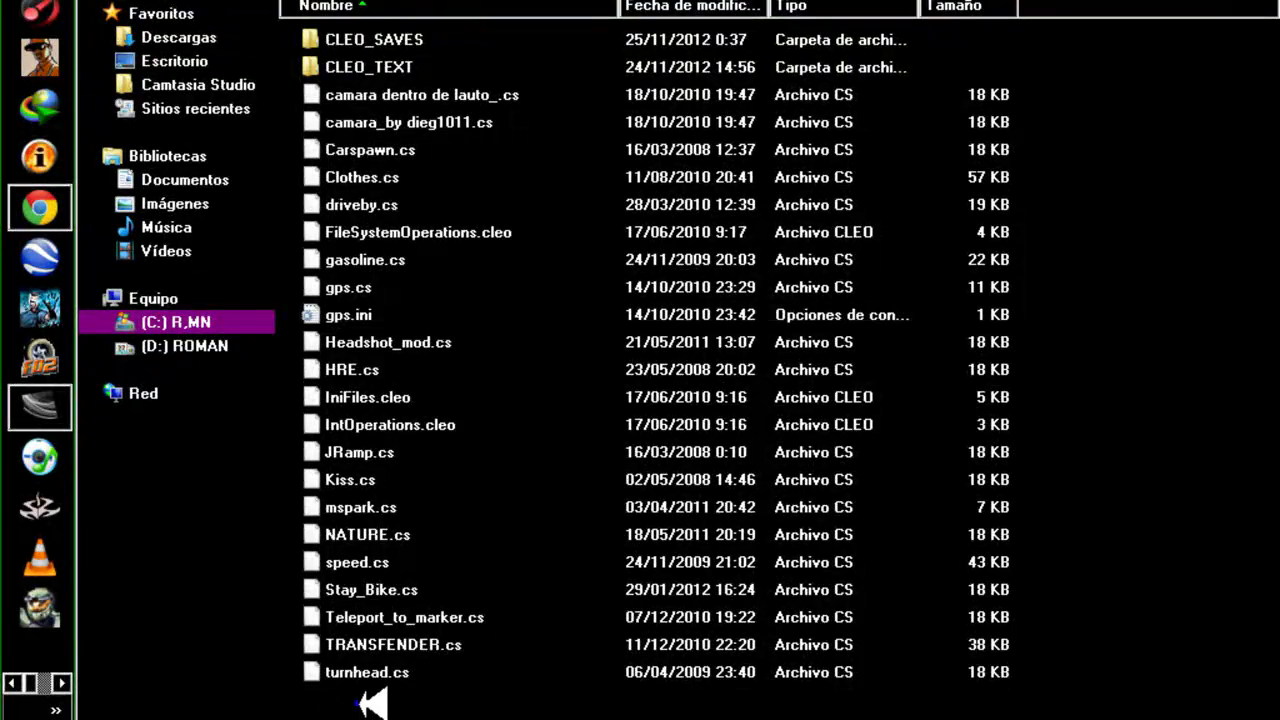
right_click(362, 704)
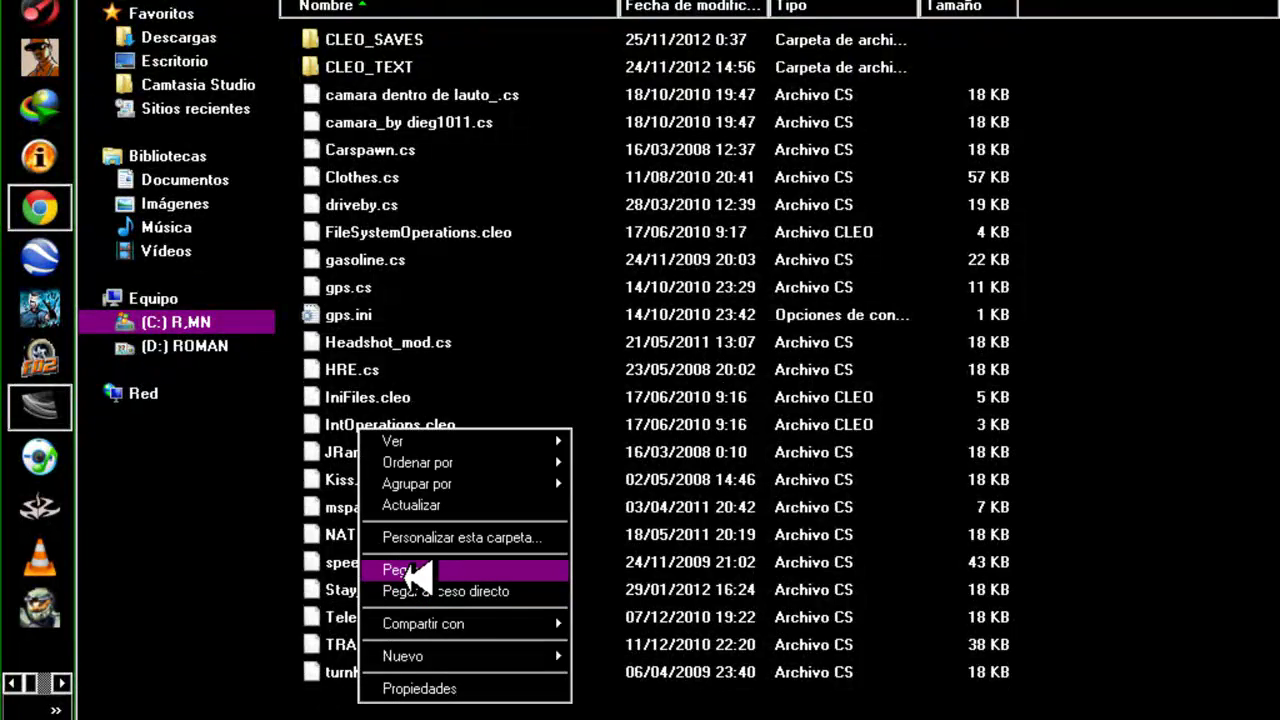
left_click(415, 570)
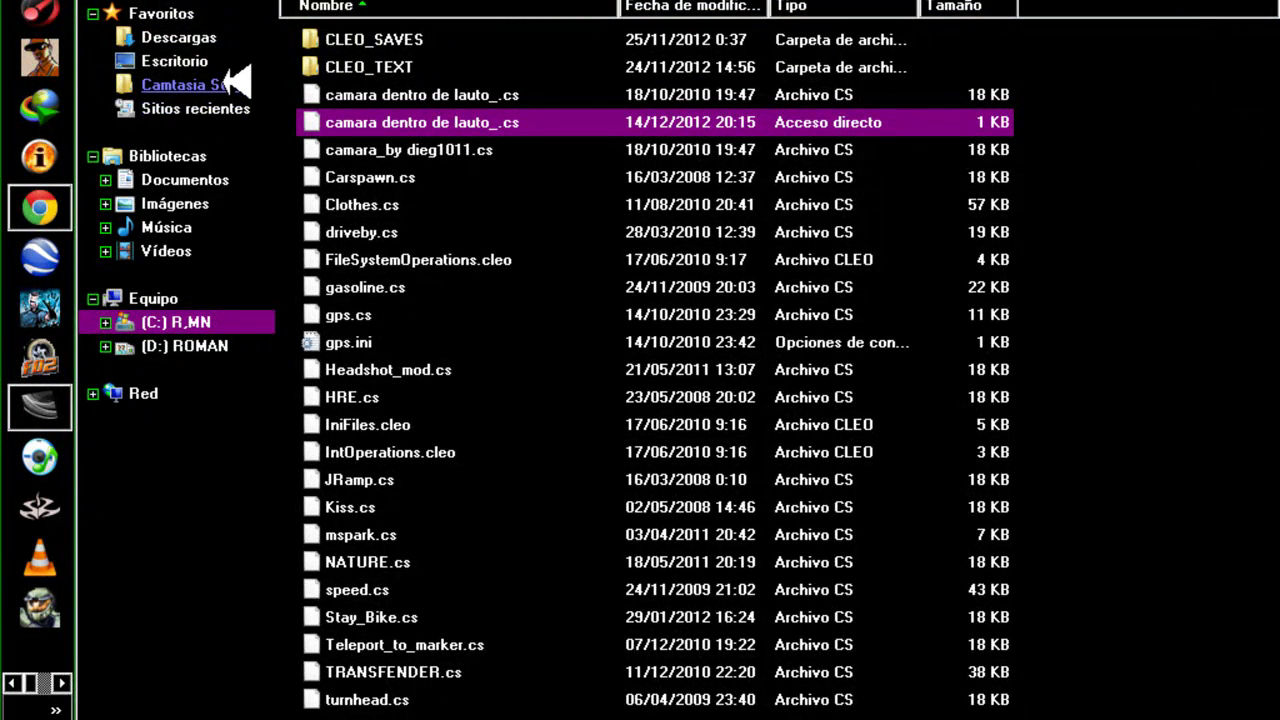
Open camara dentro del auto ga san.png from the Camtasia Studio folder, look through the in-car camera screenshots, and close the viewer
left_click(237, 82)
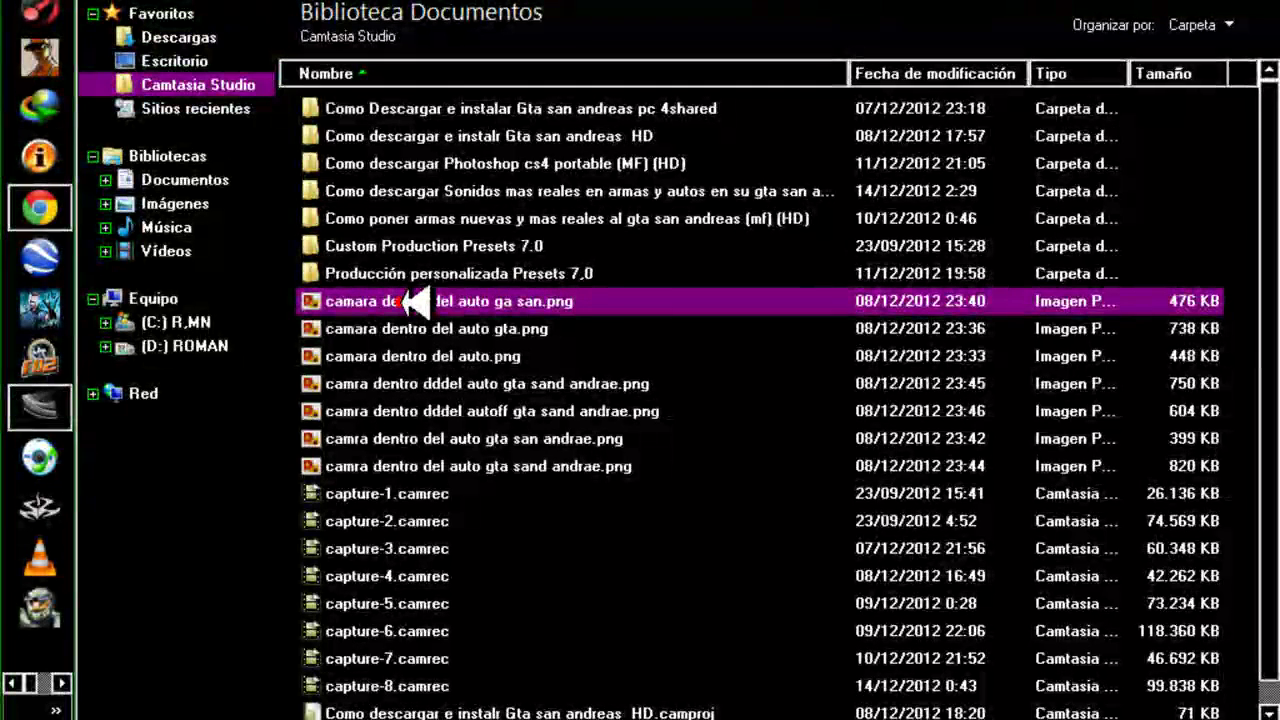
double_click(412, 300)
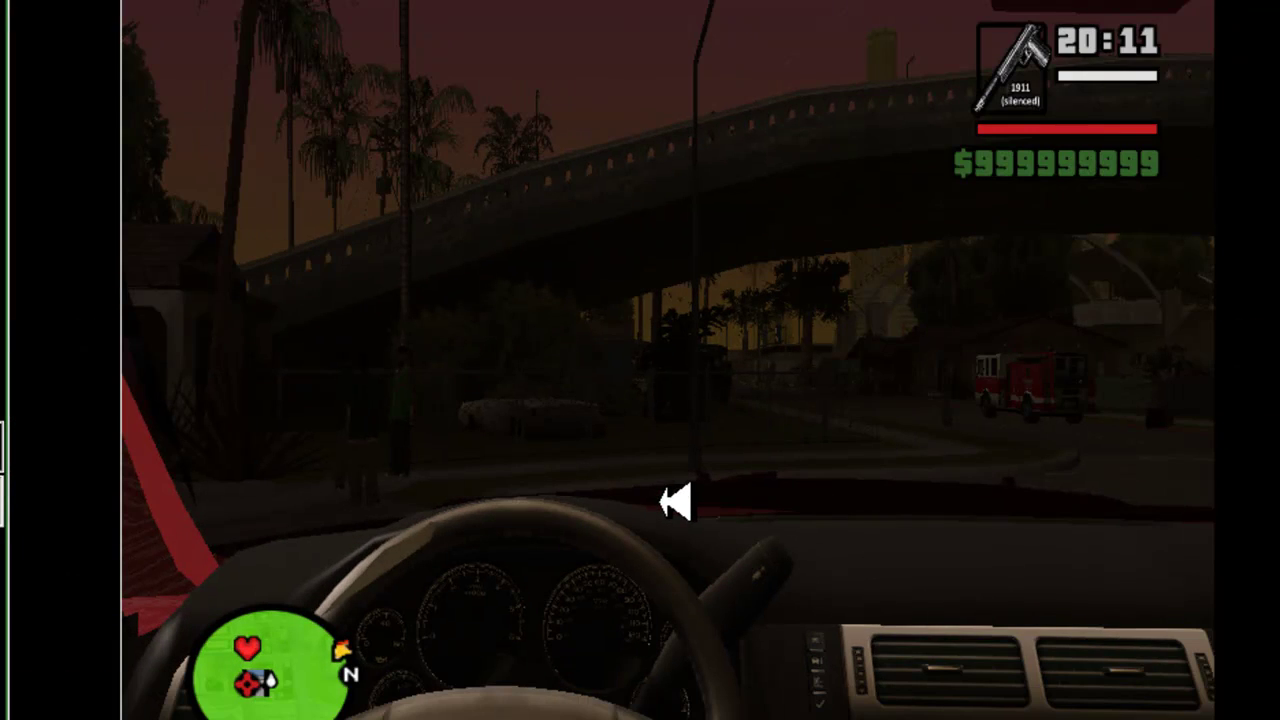
key("Right")
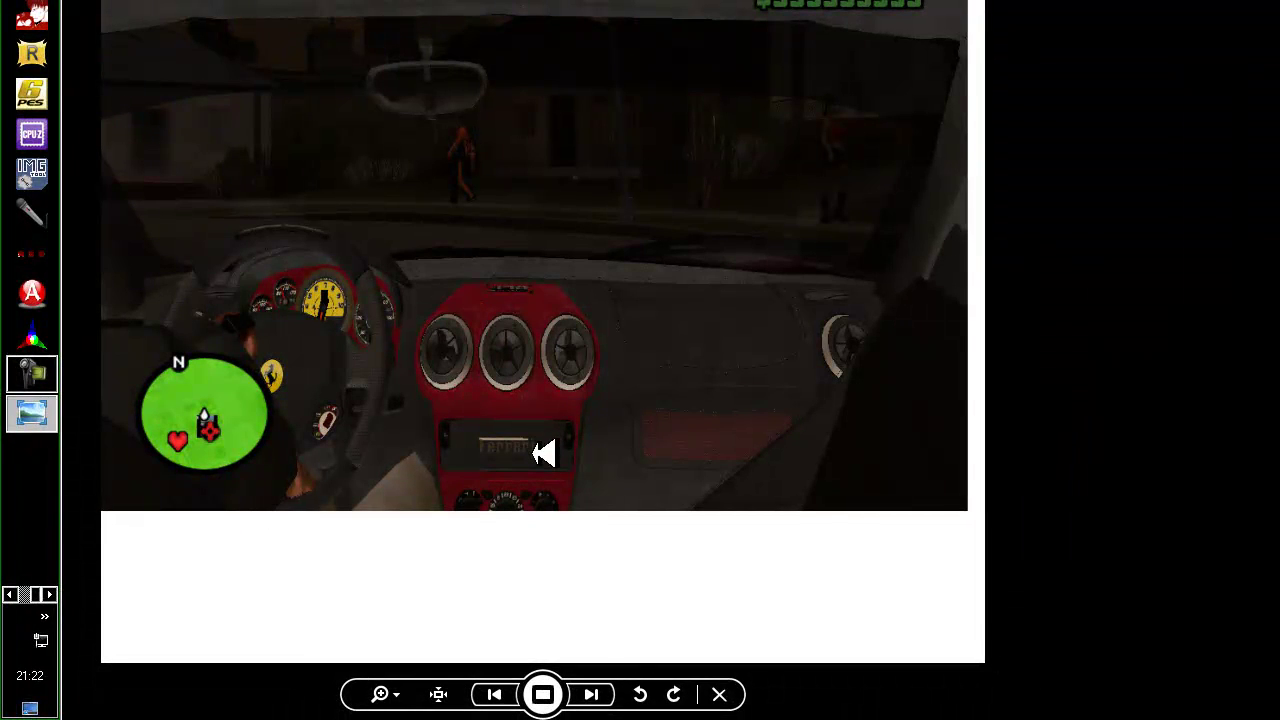
key("Right")
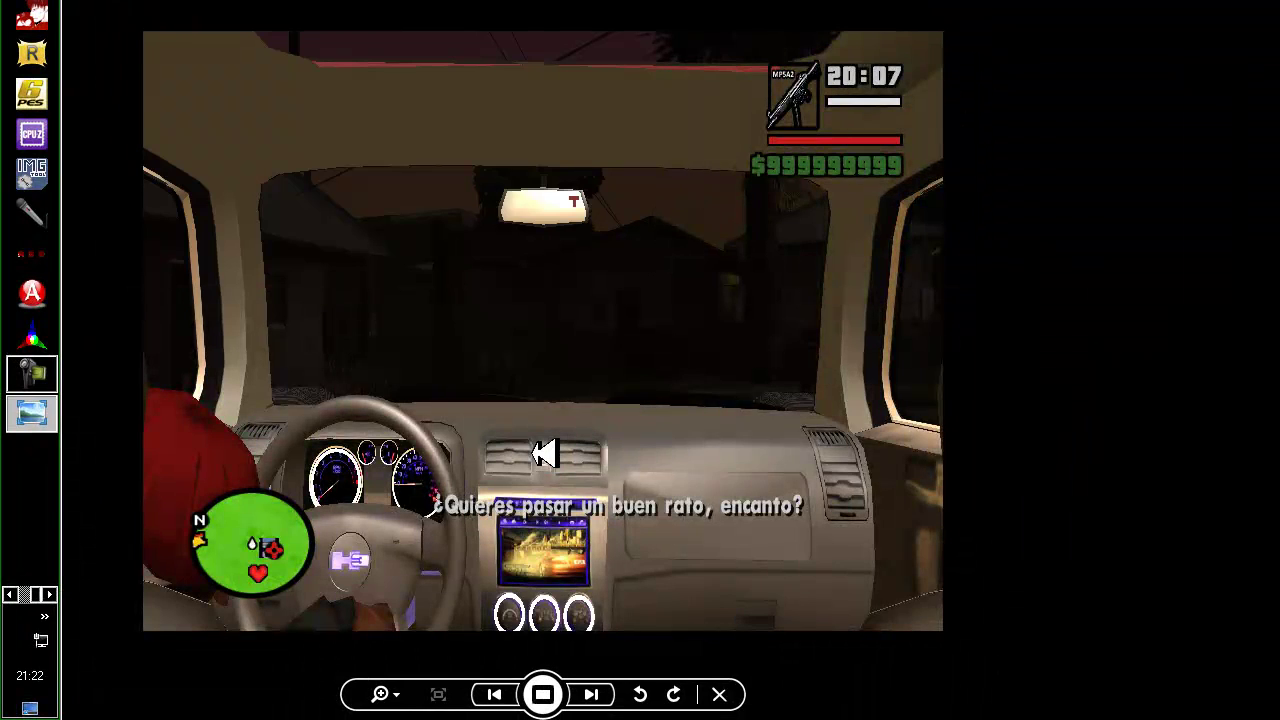
key("Right")
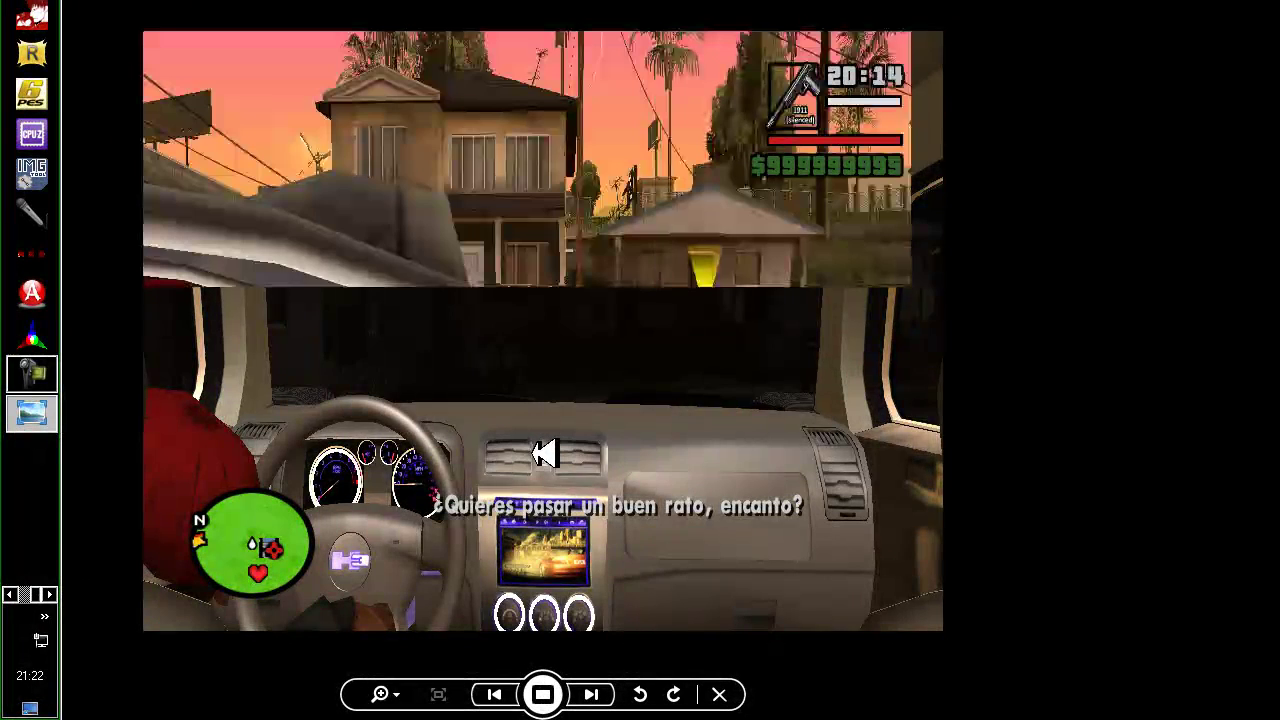
key("Right")
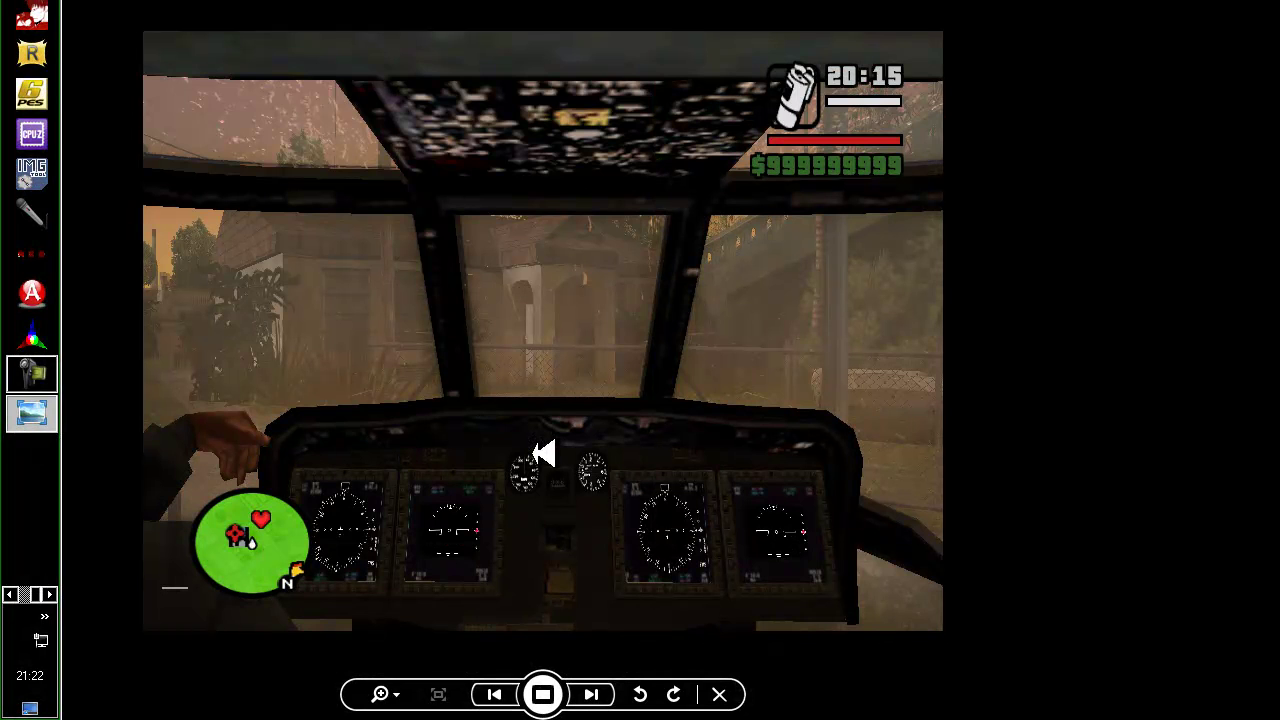
key("Right")
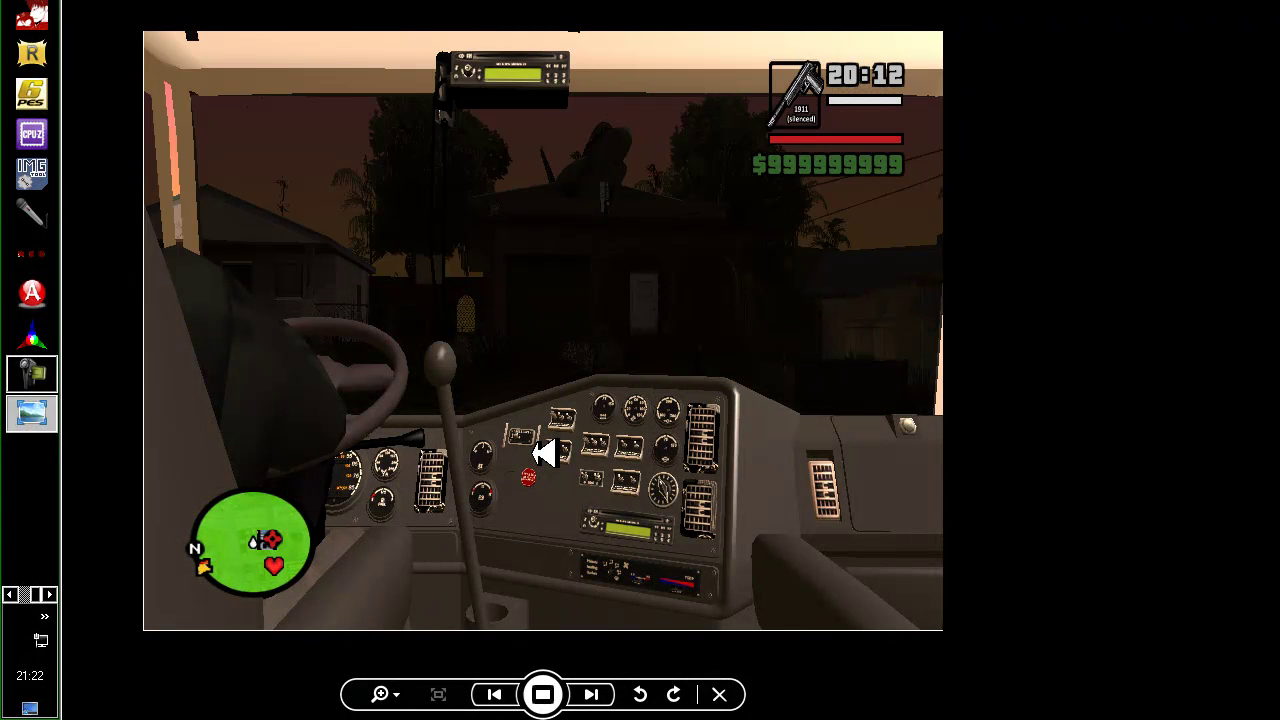
key("Right")
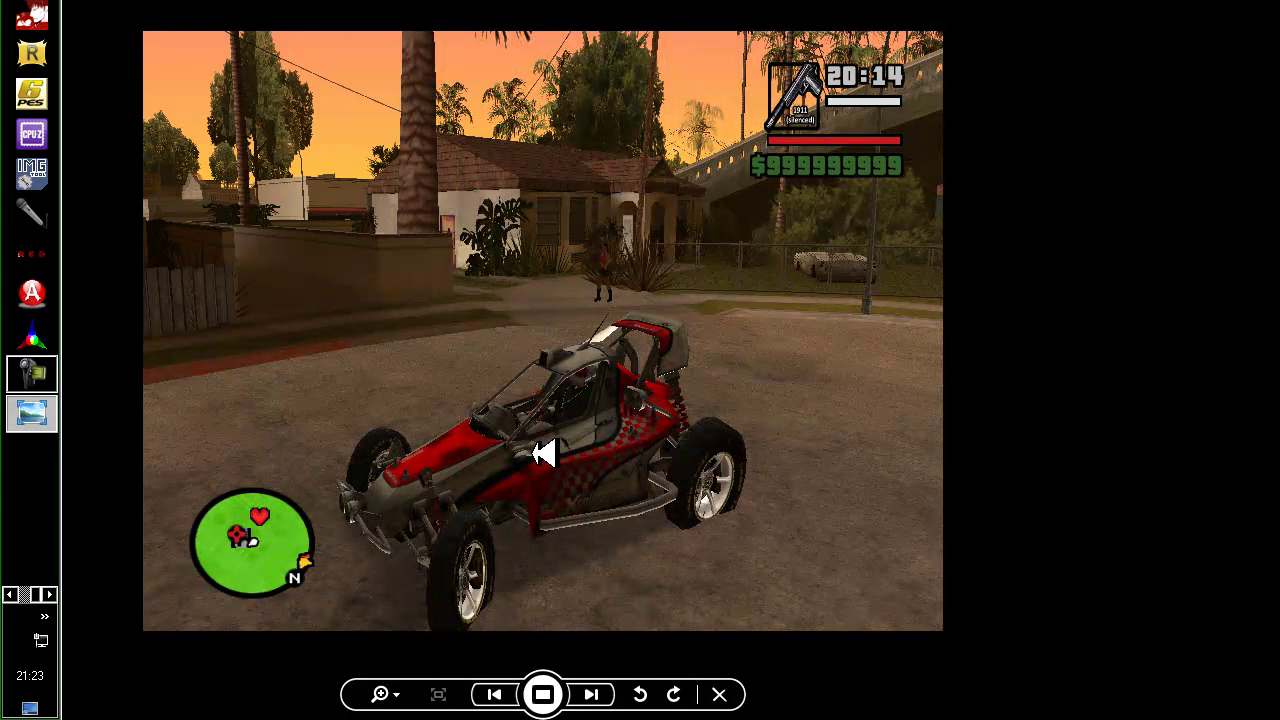
key("Right")
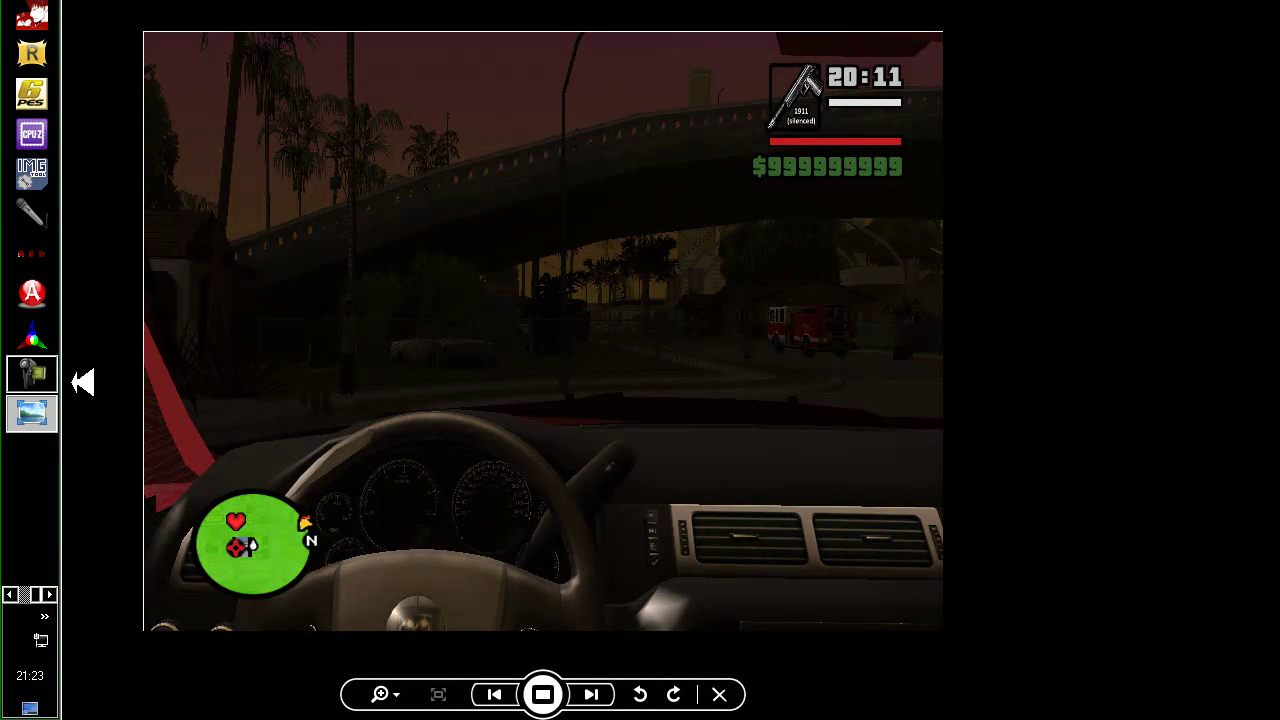
key("Escape")
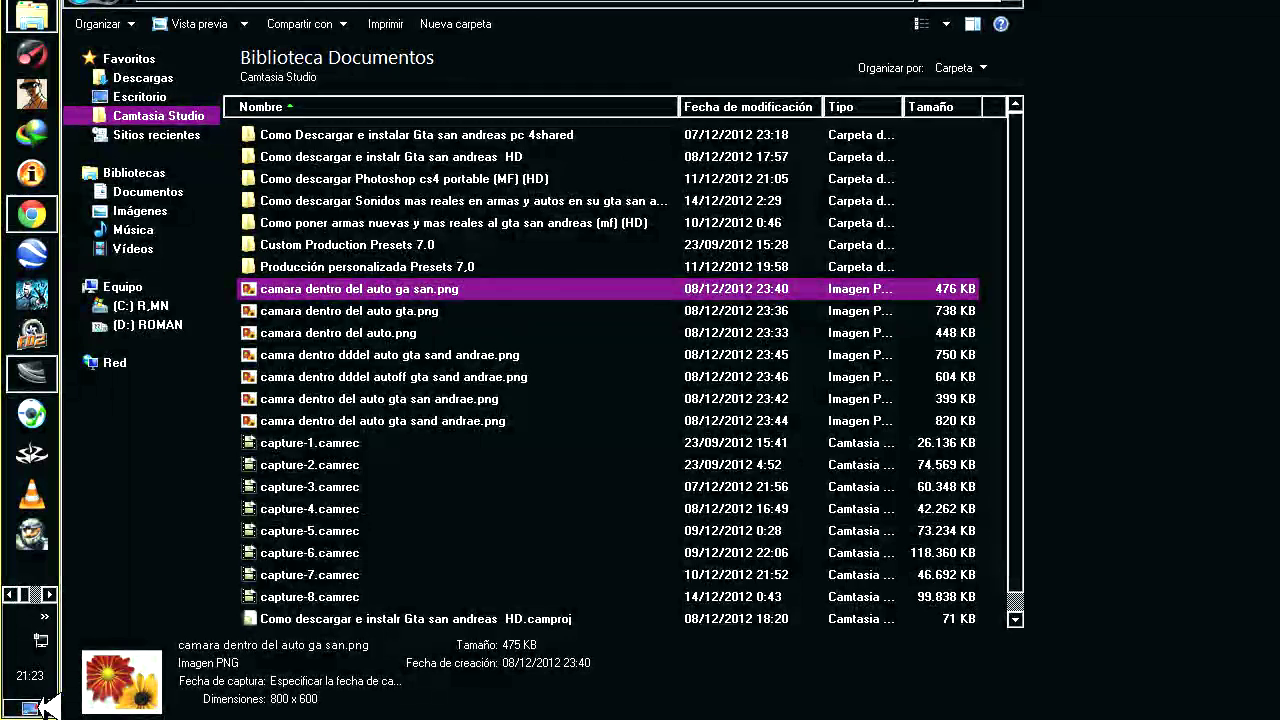
Create a new text document on the desktop and open it in Notepad
left_click(30, 708)
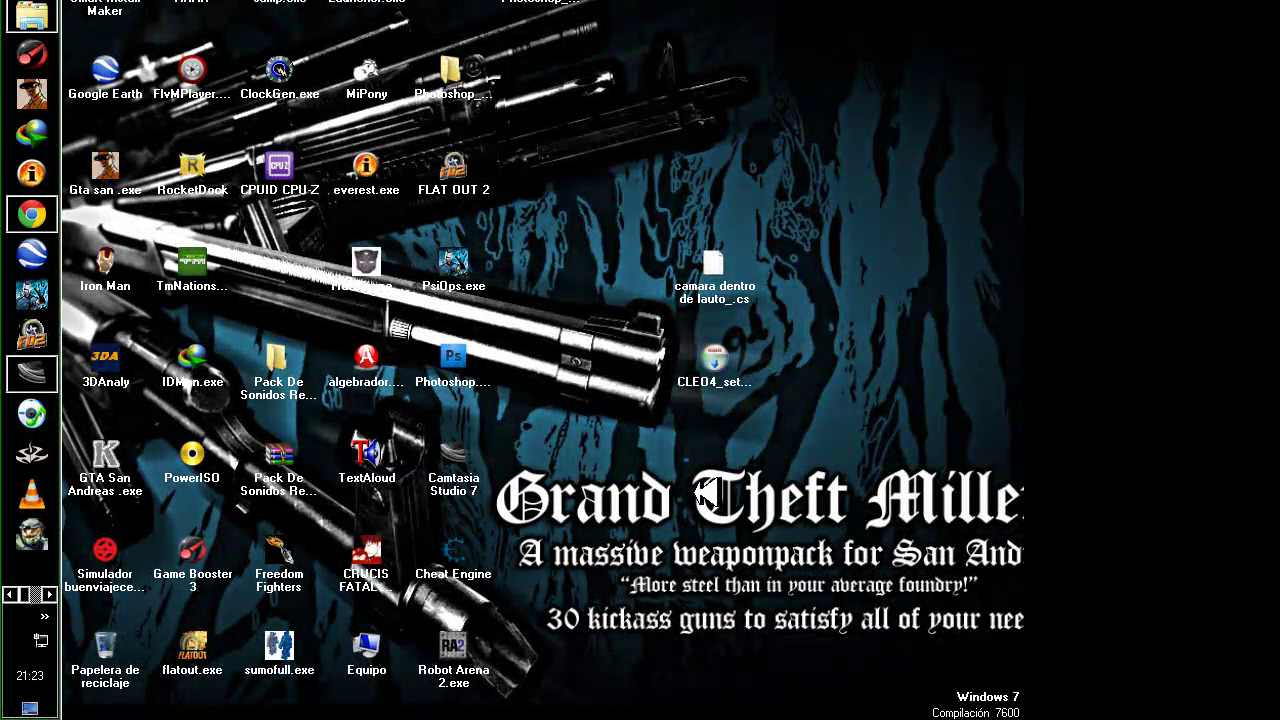
right_click(582, 422)
mouse_move(708, 551)
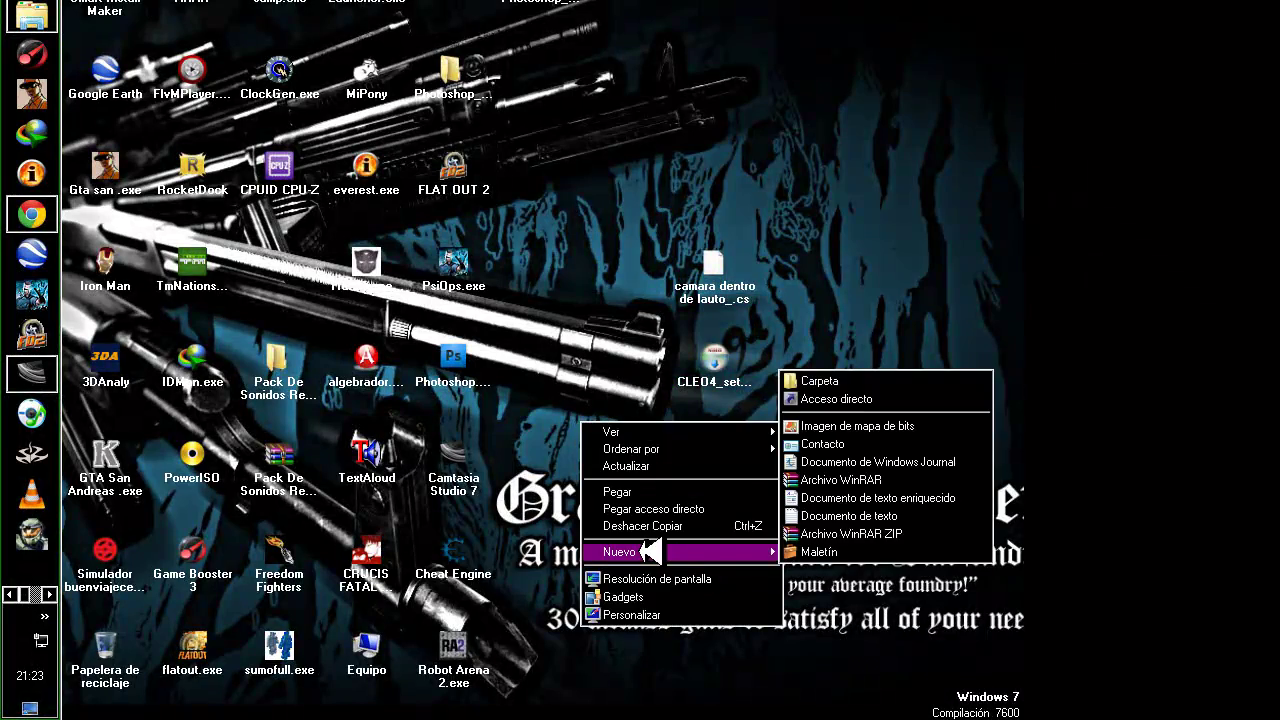
left_click(832, 516)
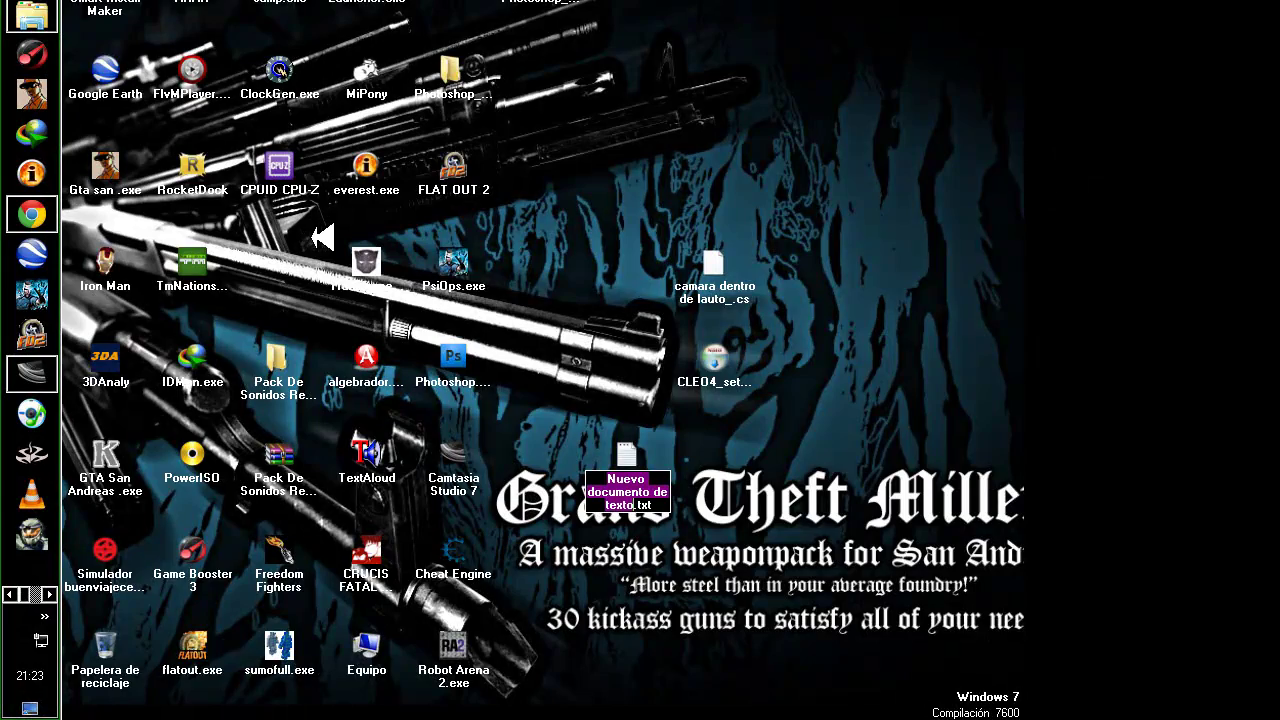
left_click(655, 460)
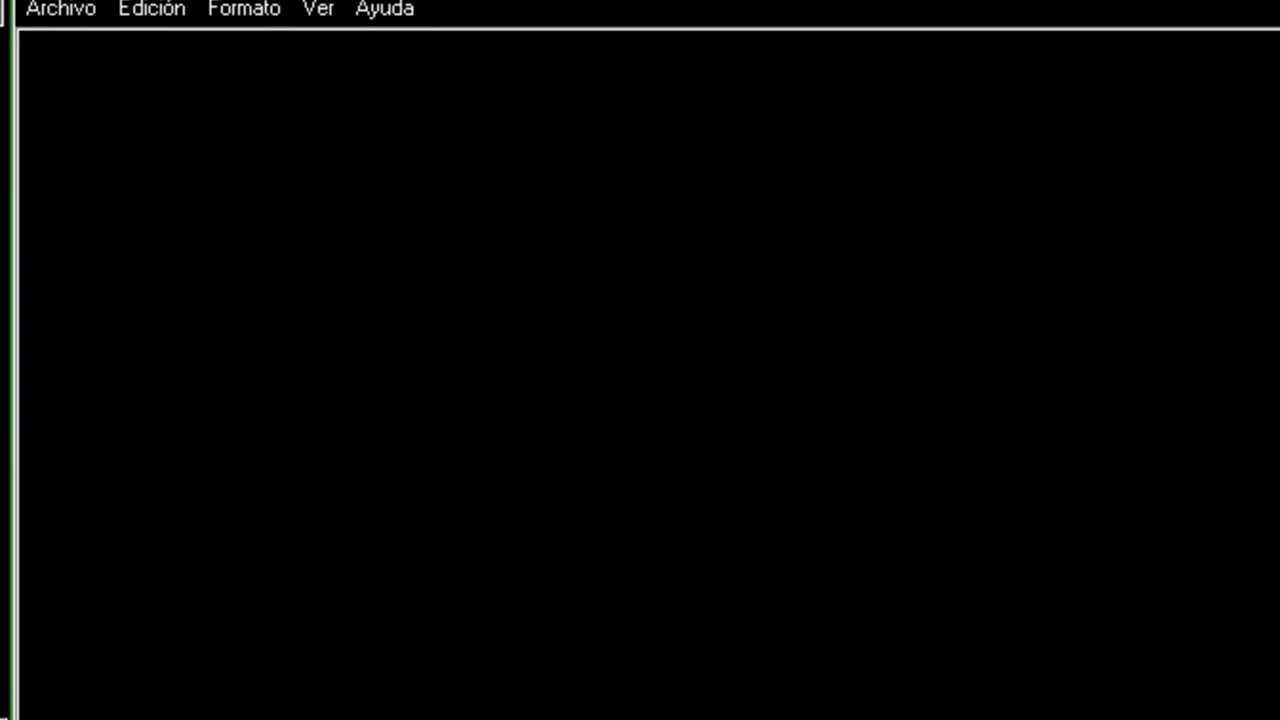
Write the camera control keys ", . 8 4 5 6 y2" in the text document
type(",")
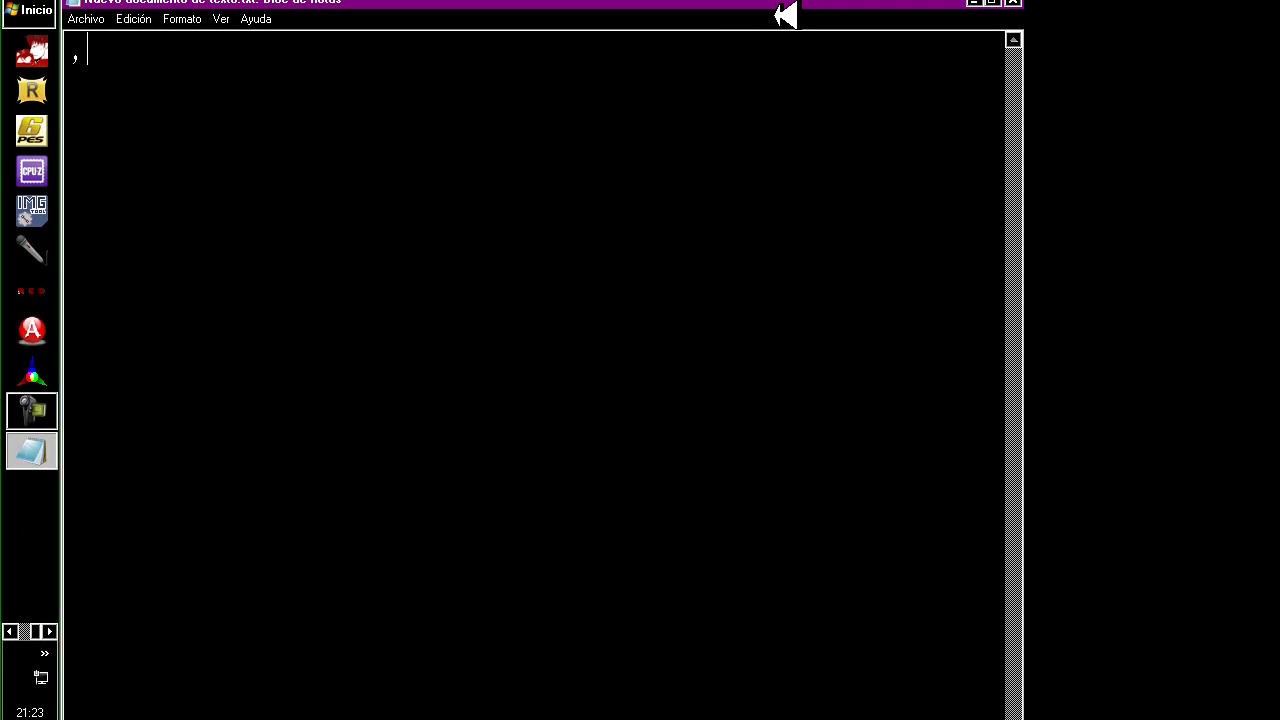
type(".")
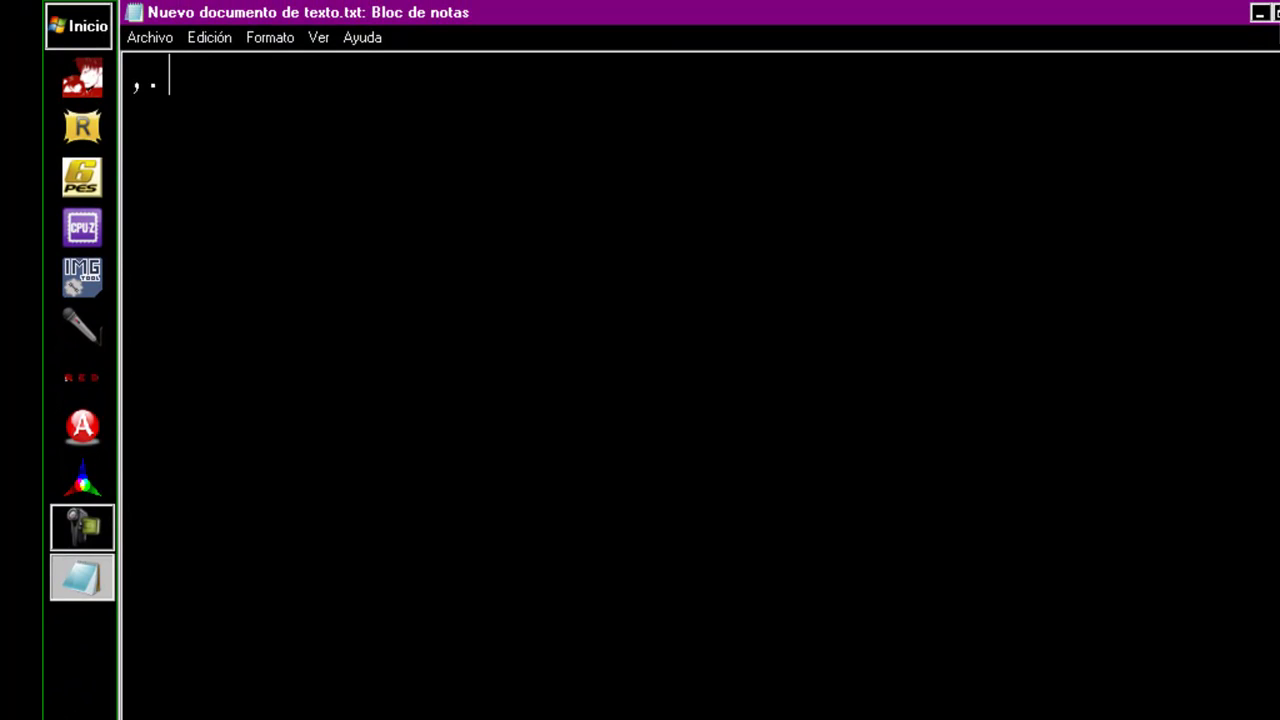
type("8 4 5")
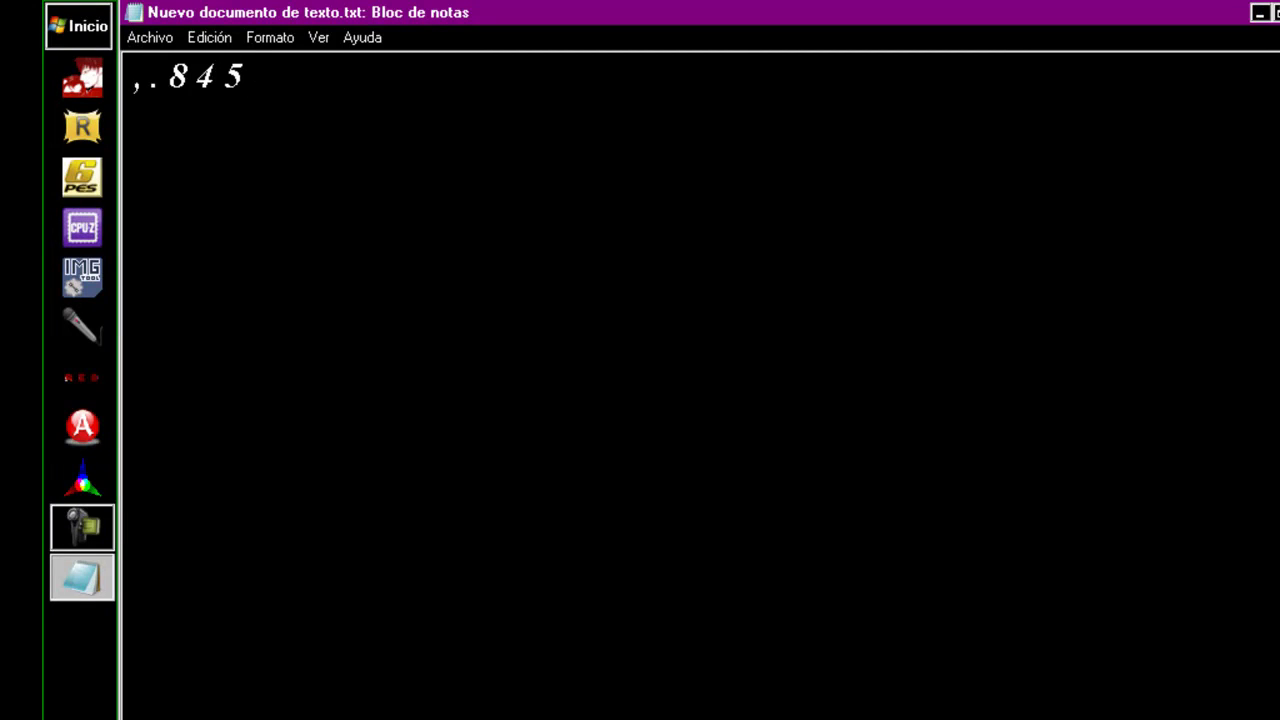
type("65")
key("BackSpace")
key("BackSpace")
type("6 y2")
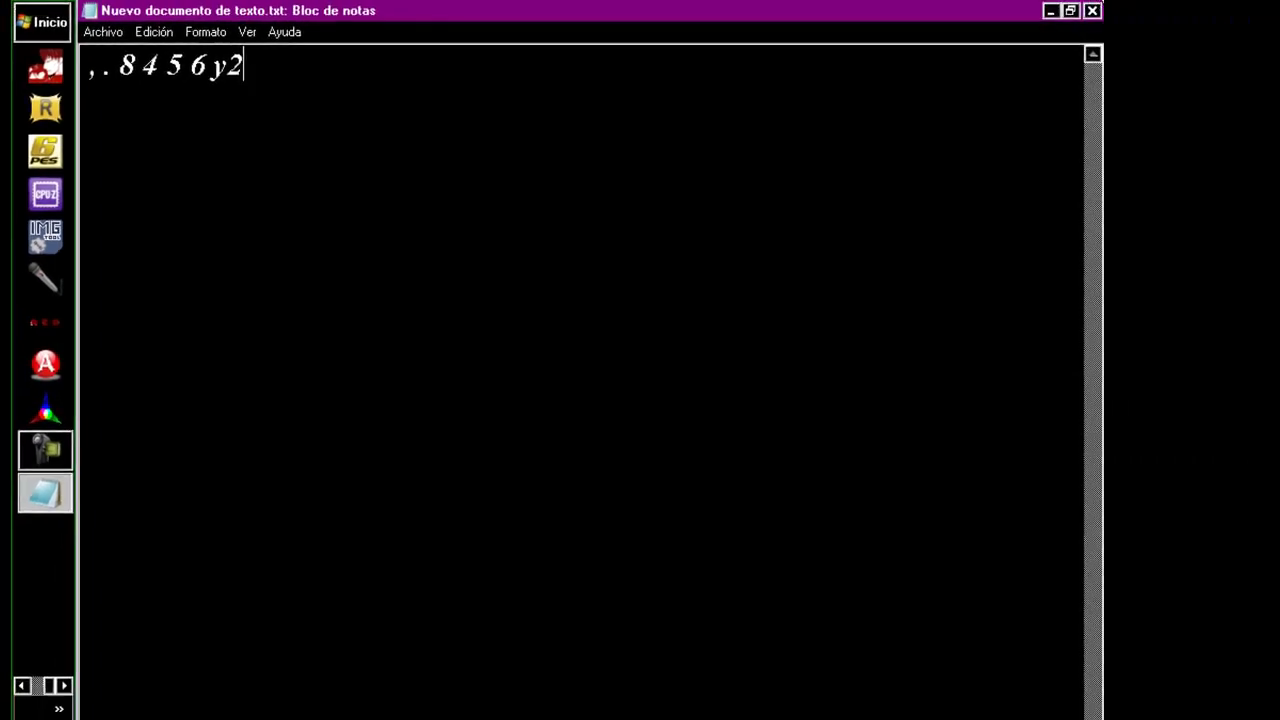
Close the text document without saving the changes
left_click_drag(257, 69, 122, 65)
left_click(259, 65)
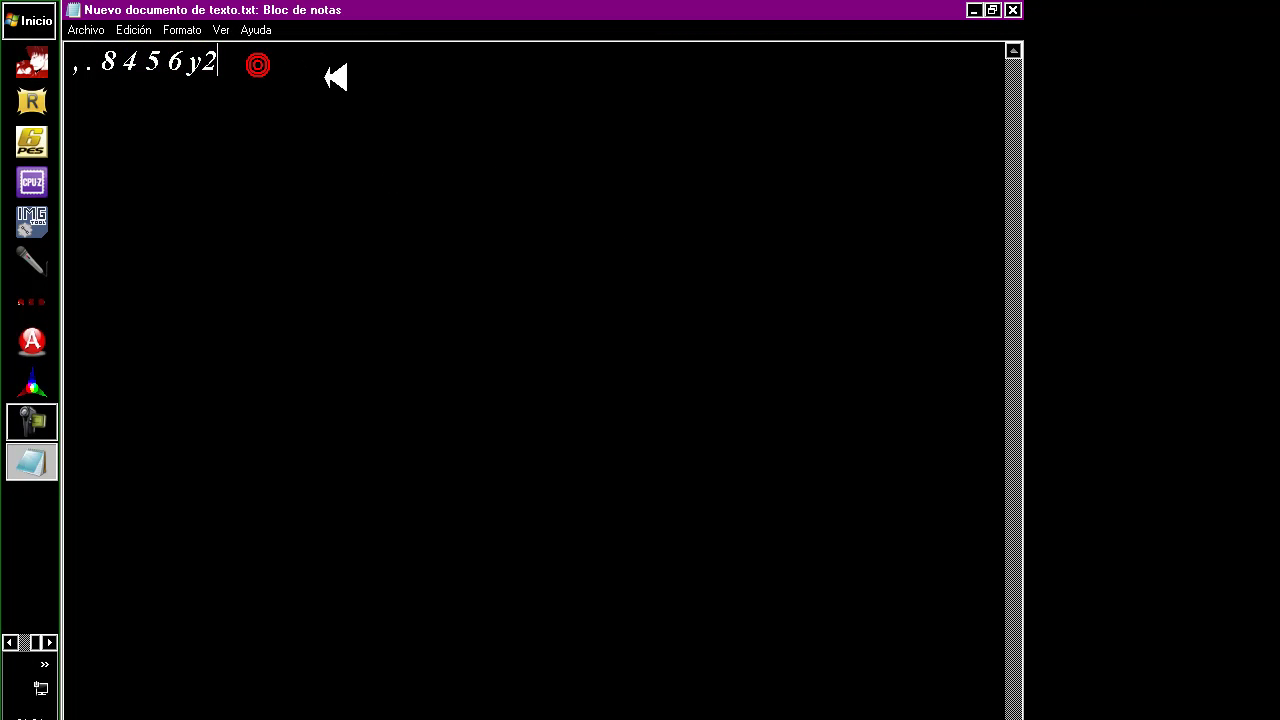
left_click_drag(310, 71, 271, 40)
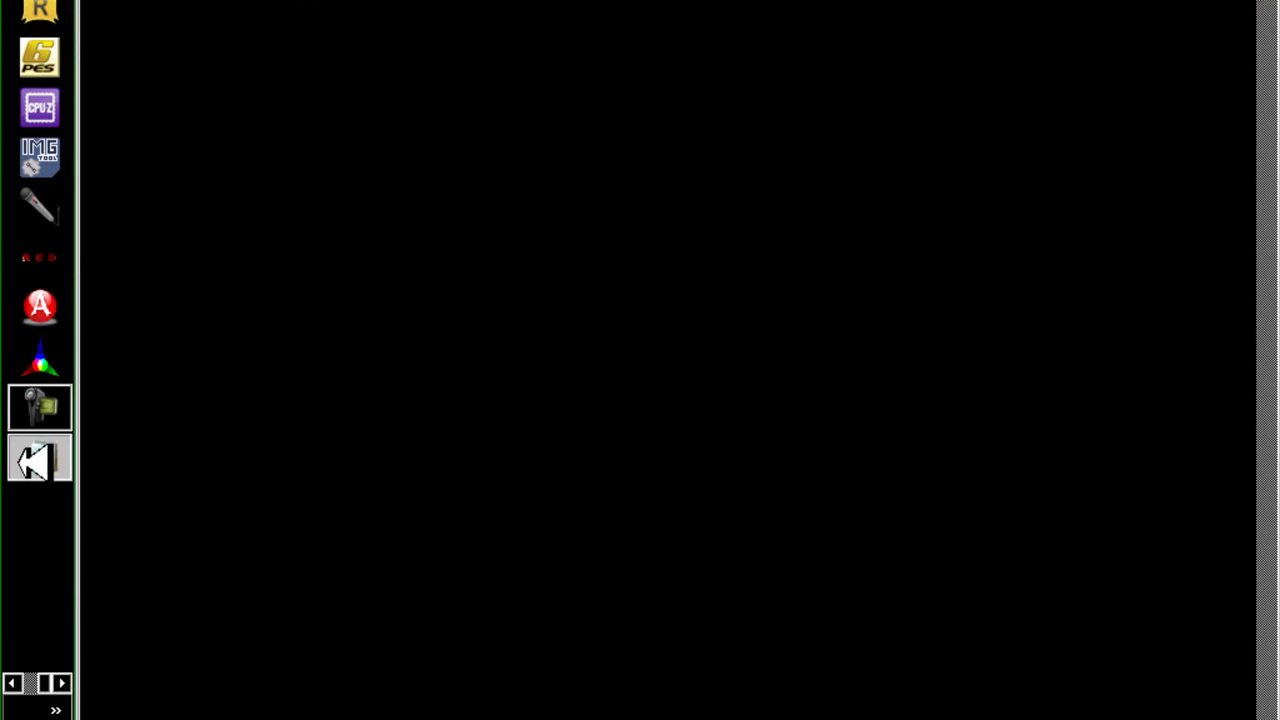
key("alt+F4")
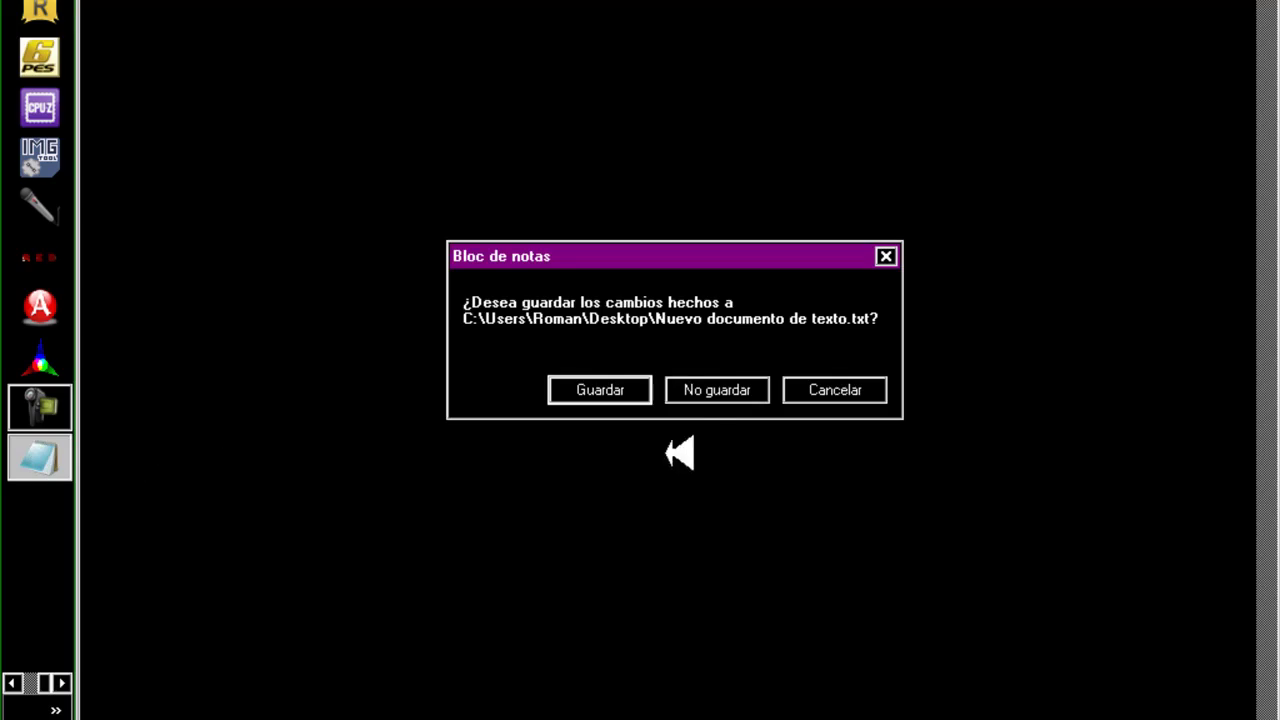
left_click(716, 388)
Move the new text document below the CLEO4 setup file on the desktop
left_click_drag(758, 168, 965, 448)
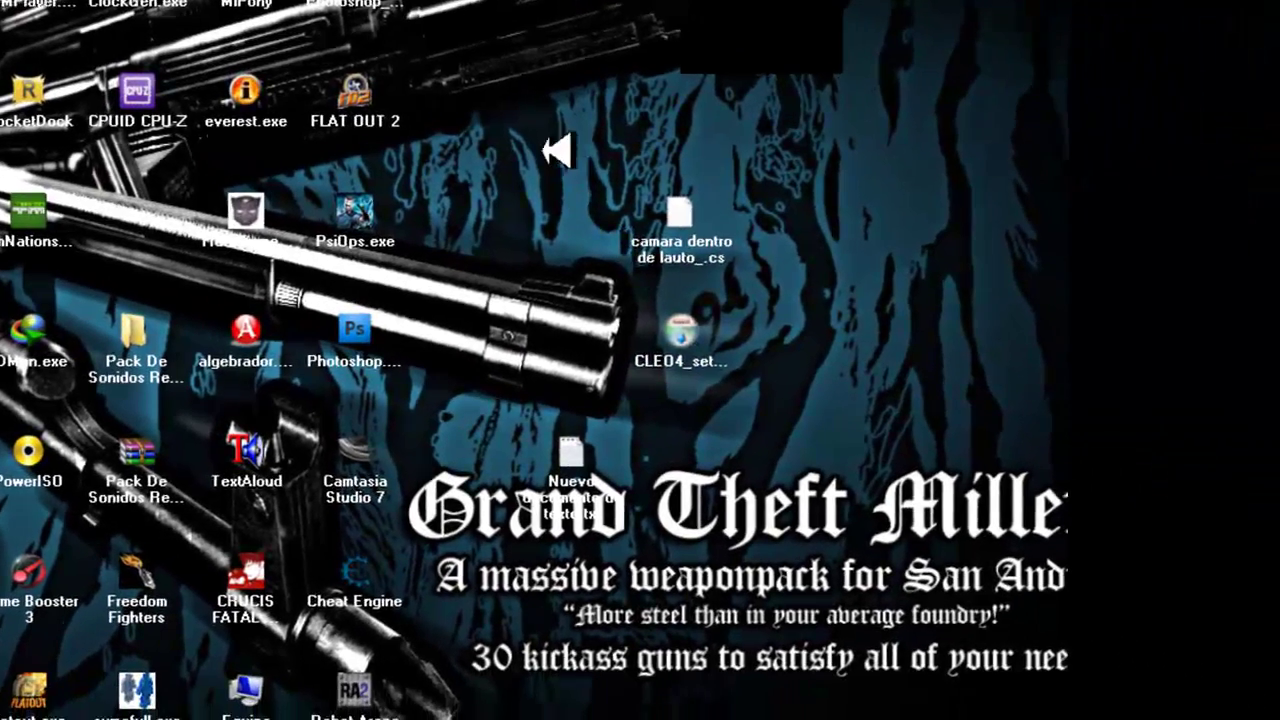
left_click_drag(532, 132, 829, 506)
left_click(829, 506)
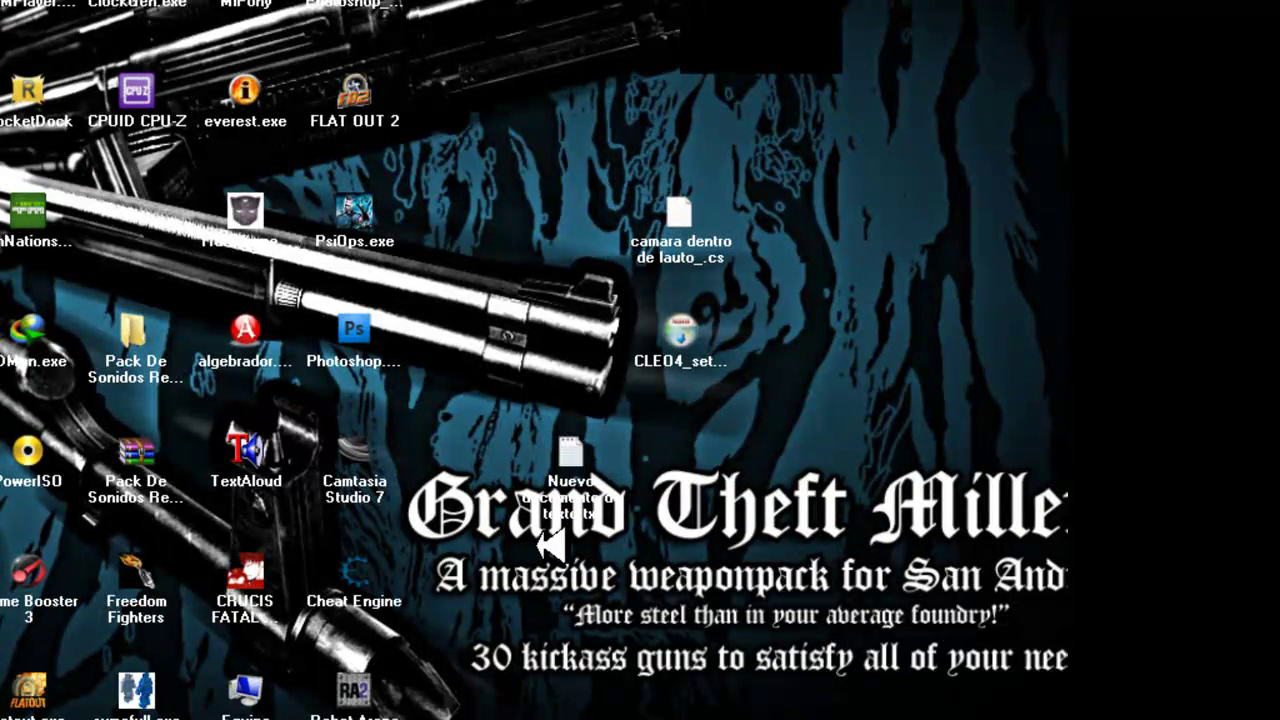
left_click(570, 455)
left_click_drag(537, 194, 748, 674)
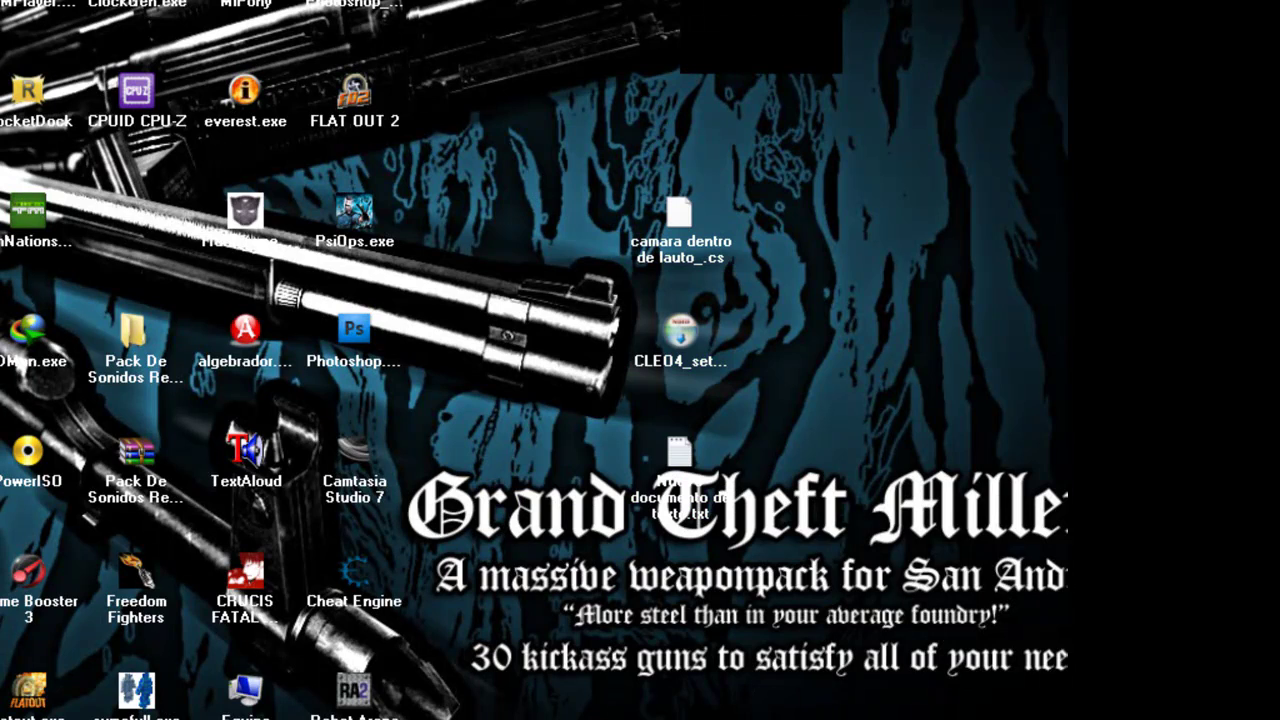